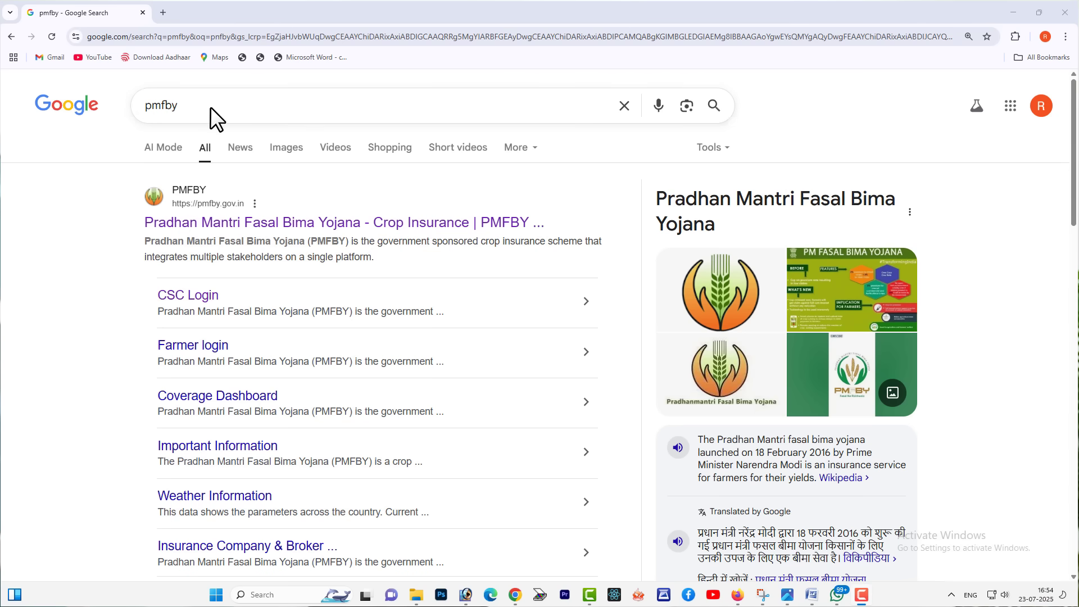
Open the pmfby.gov.in 'Pradhan Mantri Fasal Bima Yojana - Crop Insurance' result from the 'pmfby' search
click(222, 104)
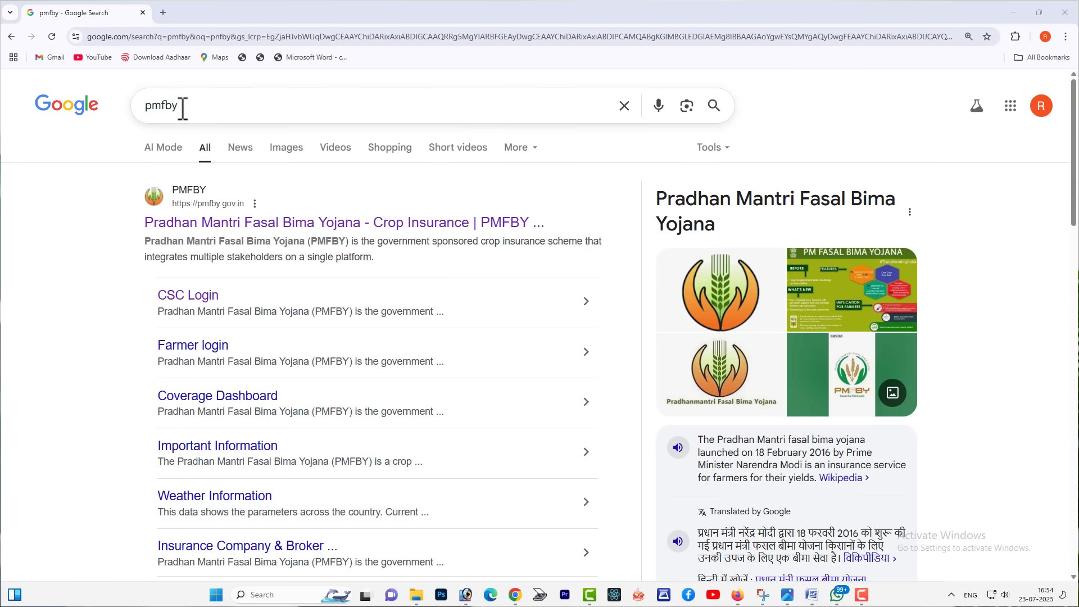
click(205, 227)
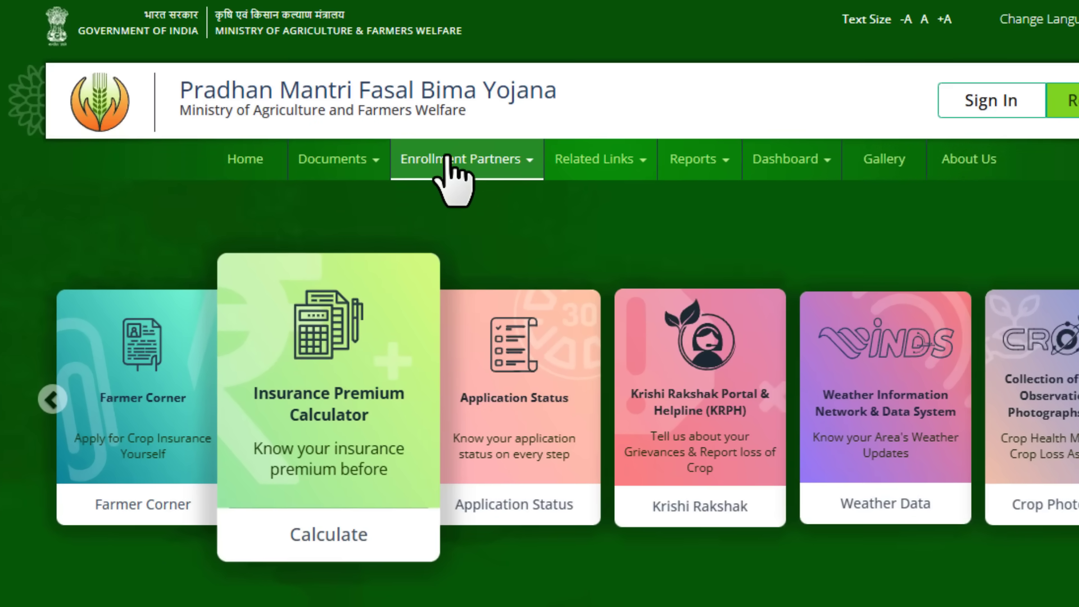
Choose CSC under Enrollment Partners, fill in the captcha and sign in to Digital Seva Connect
click(449, 187)
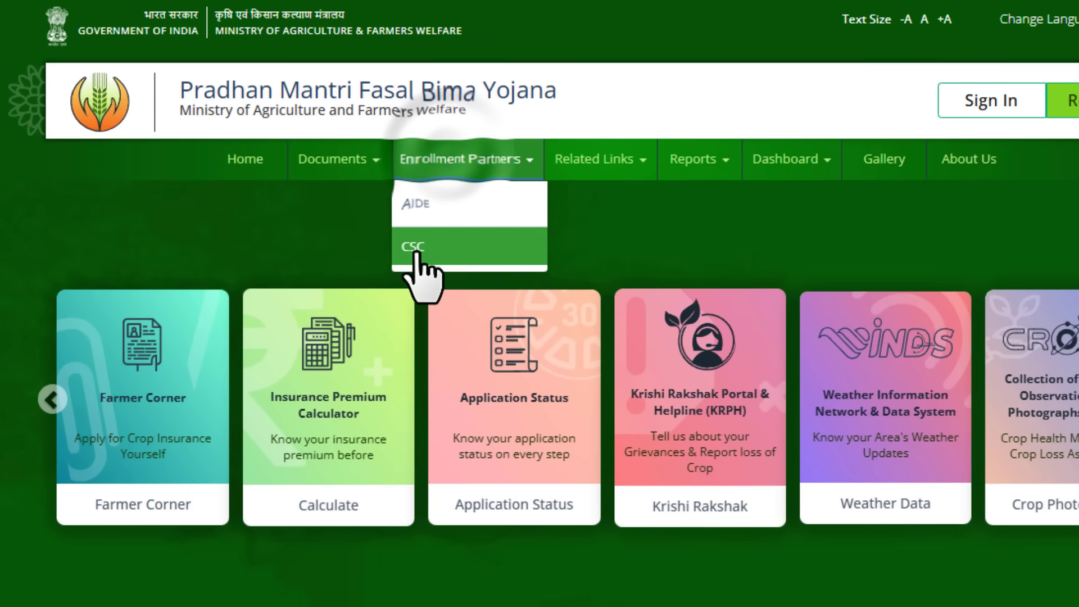
click(418, 252)
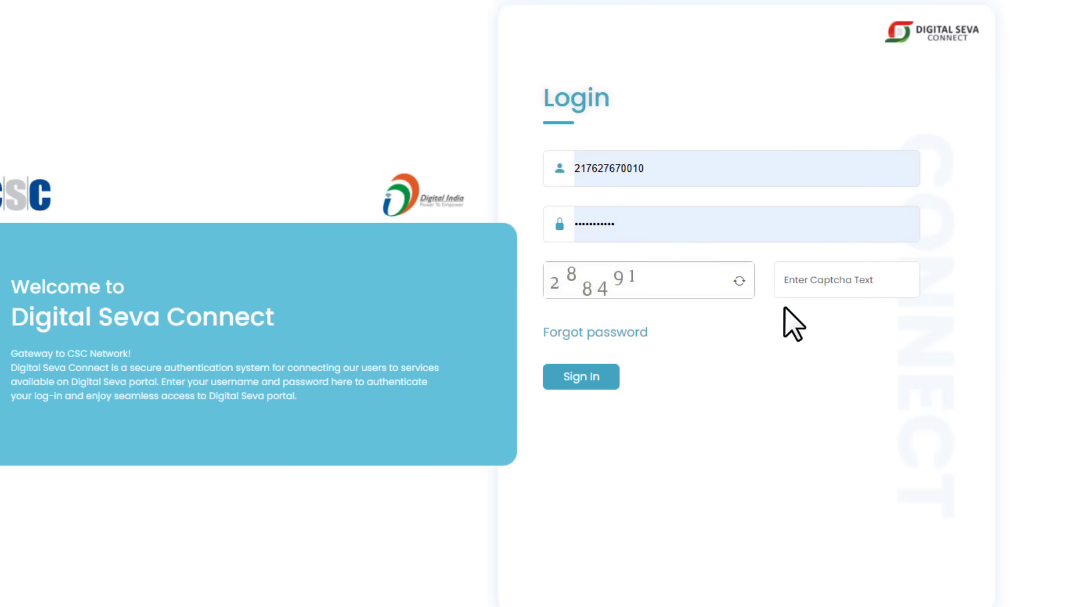
click(837, 281)
text(288491)
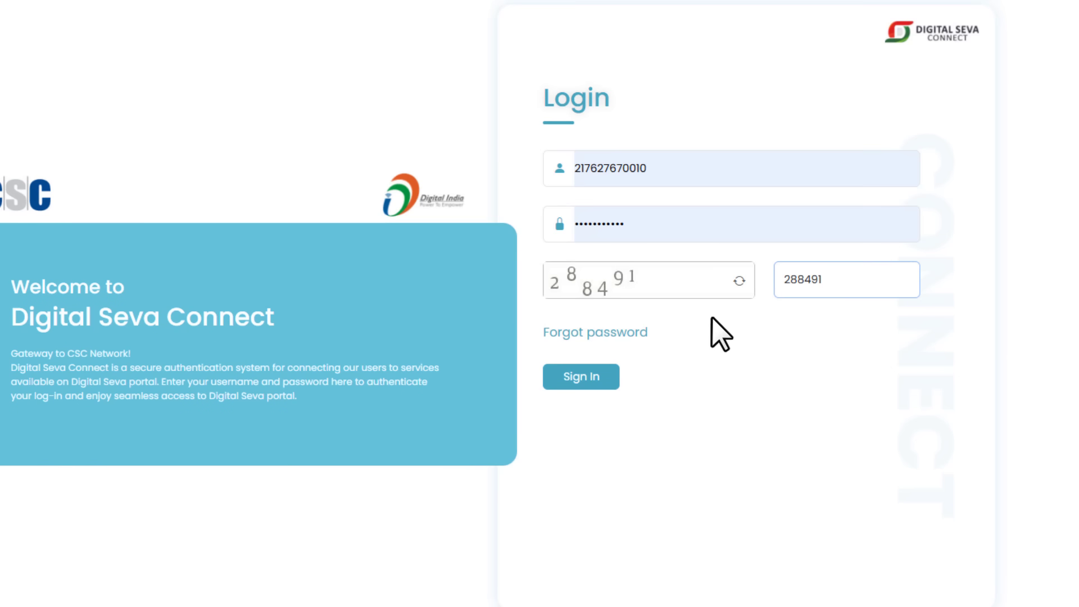
click(604, 382)
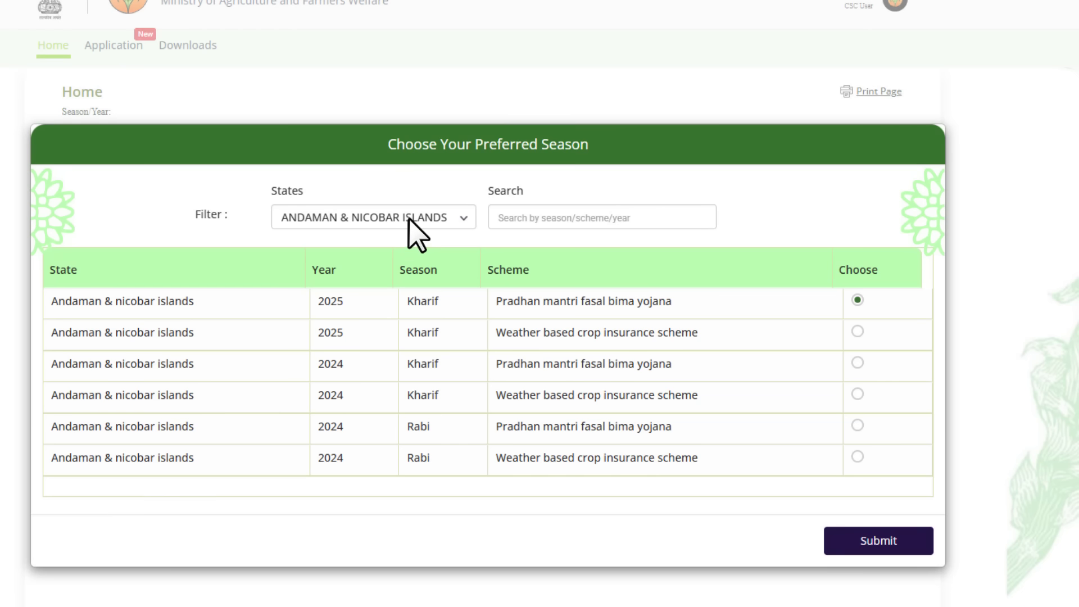
Filter states to RAJASTHAN, select the 2025 Kharif PMFBY scheme and submit the season choice
click(409, 217)
scroll(382, 394, down, 7)
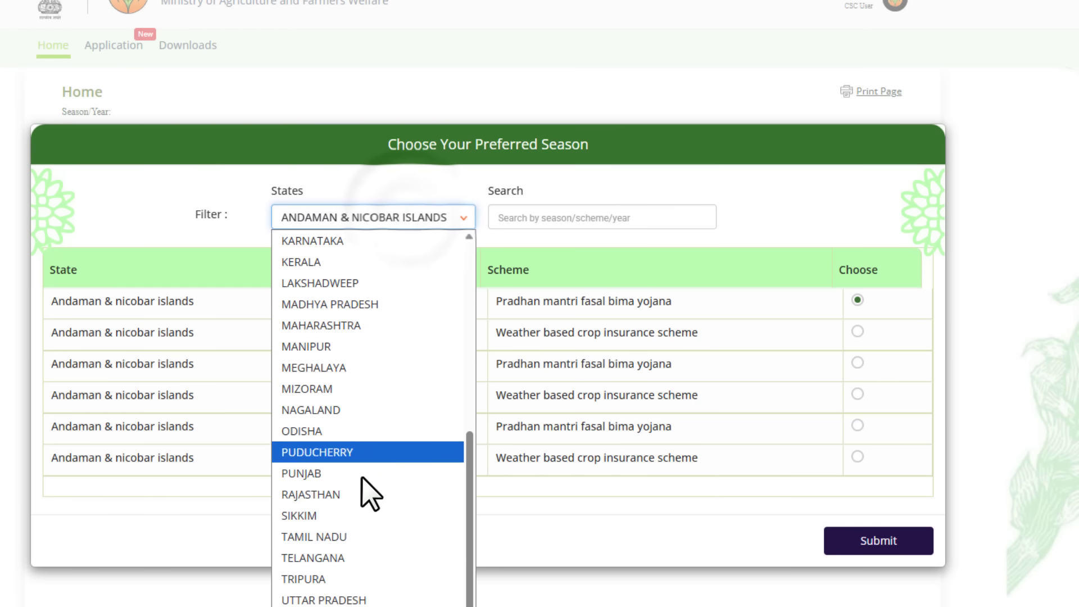
click(338, 494)
drag(65, 301, 727, 318)
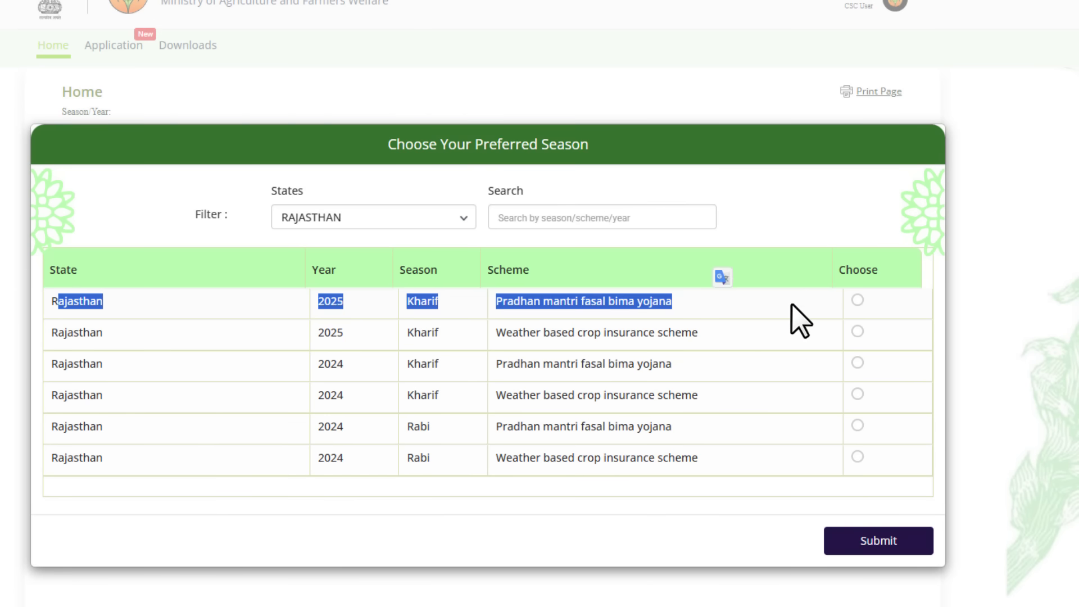
click(857, 300)
click(882, 545)
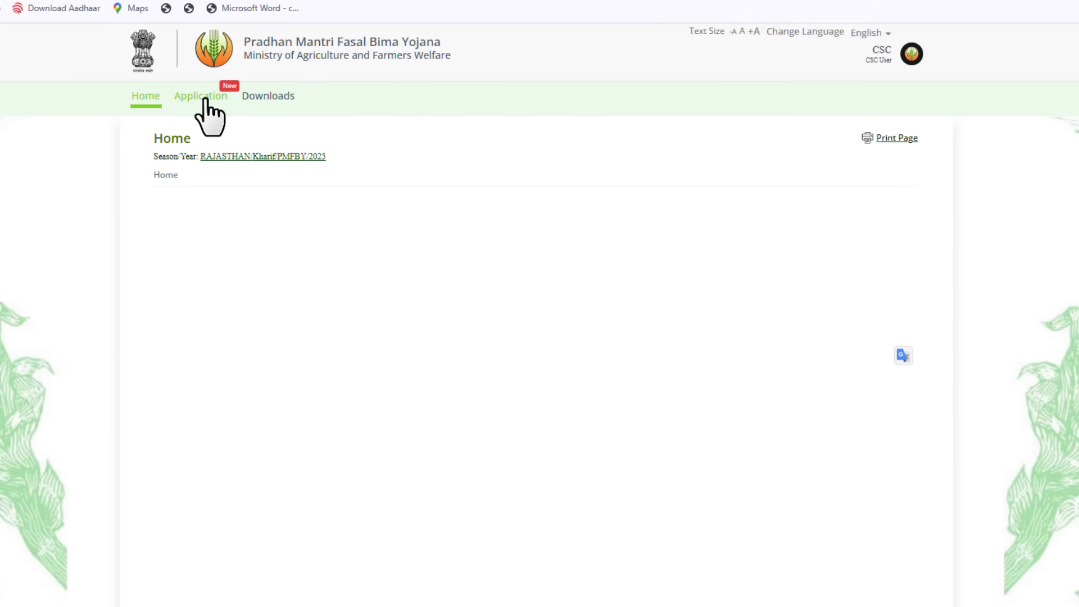
Go to the Application tab and start a new Application Form
click(204, 99)
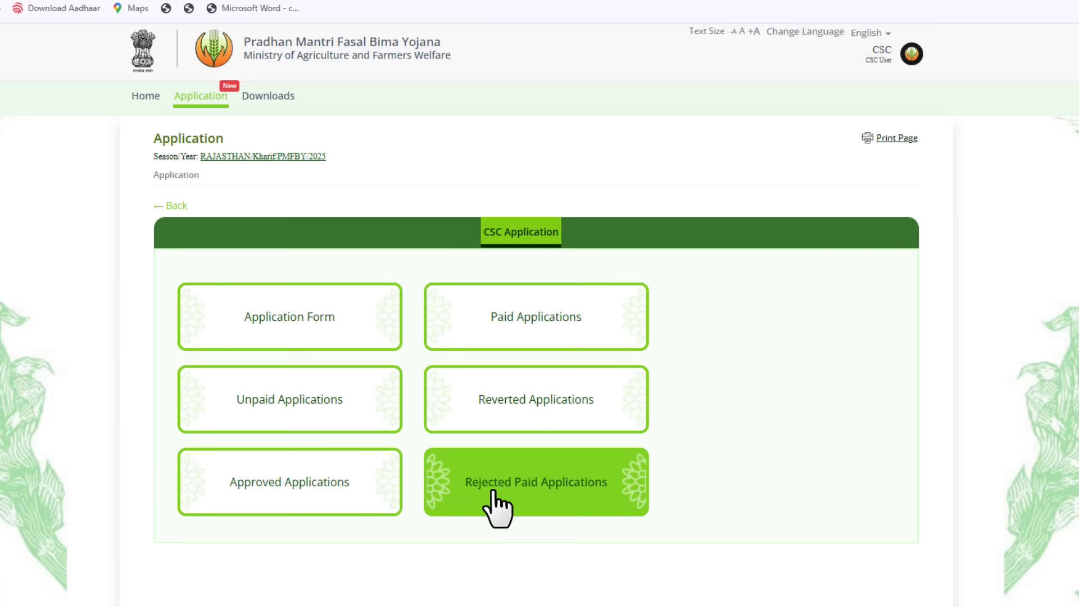
click(297, 320)
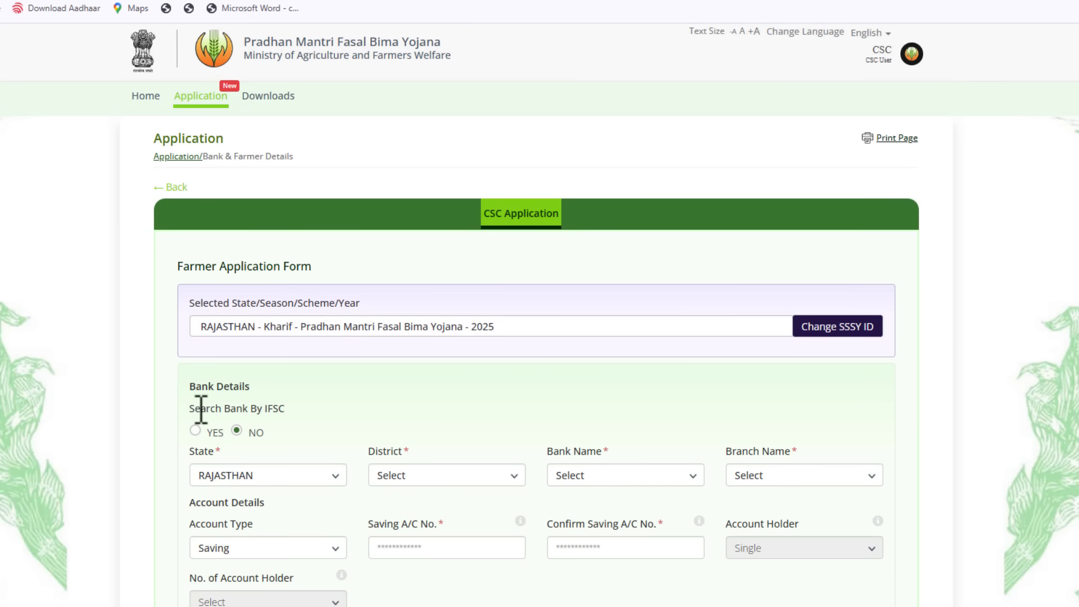
Search the bank by IFSC SBIN0008430, verify it as SBI Arjansar, and continue to Farmer 1
drag(201, 409, 285, 409)
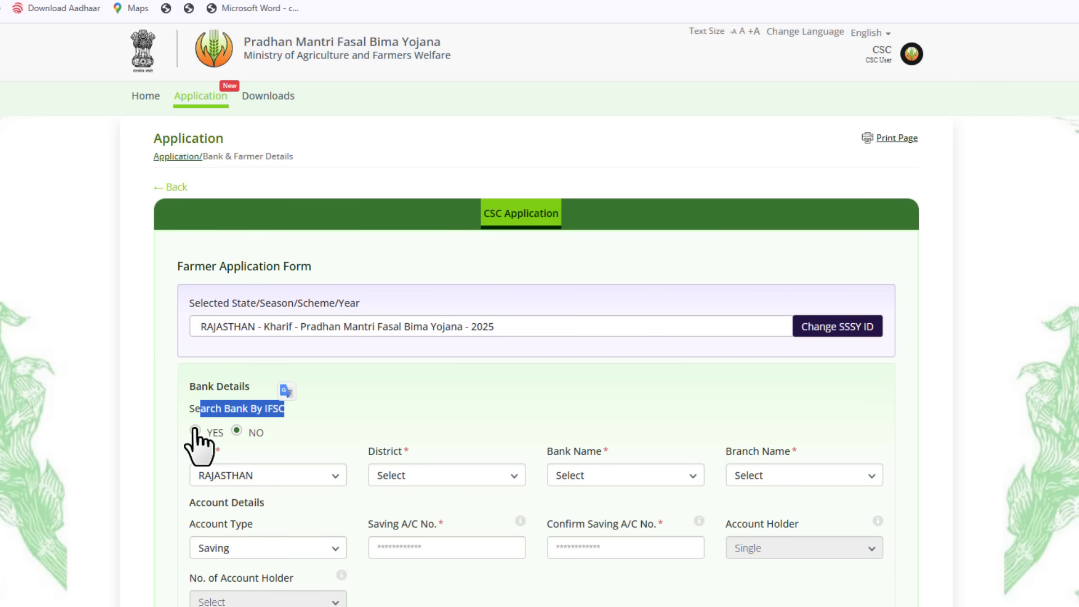
click(194, 431)
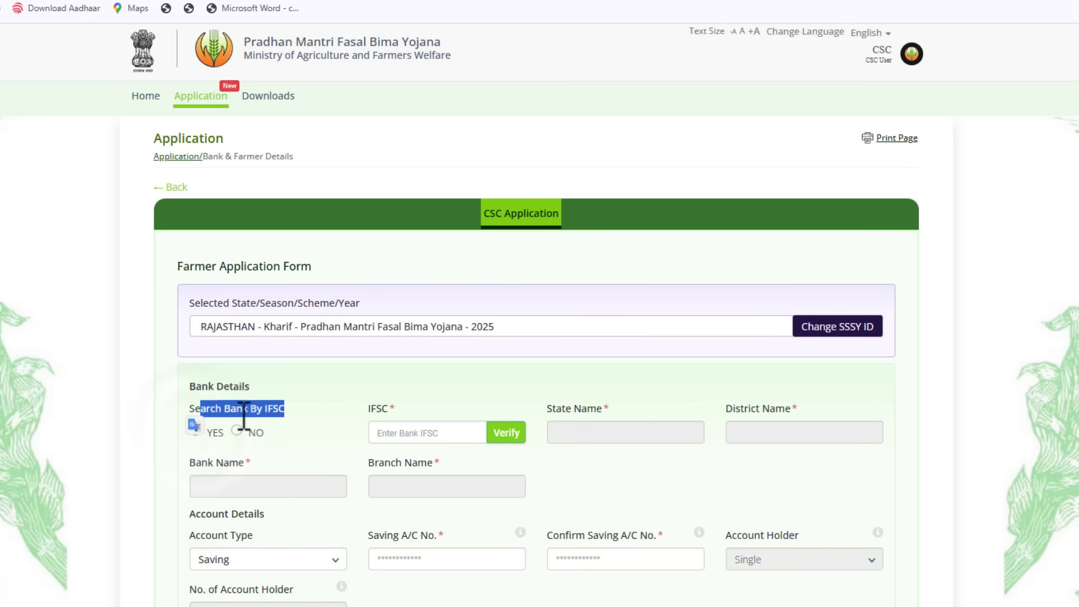
click(298, 422)
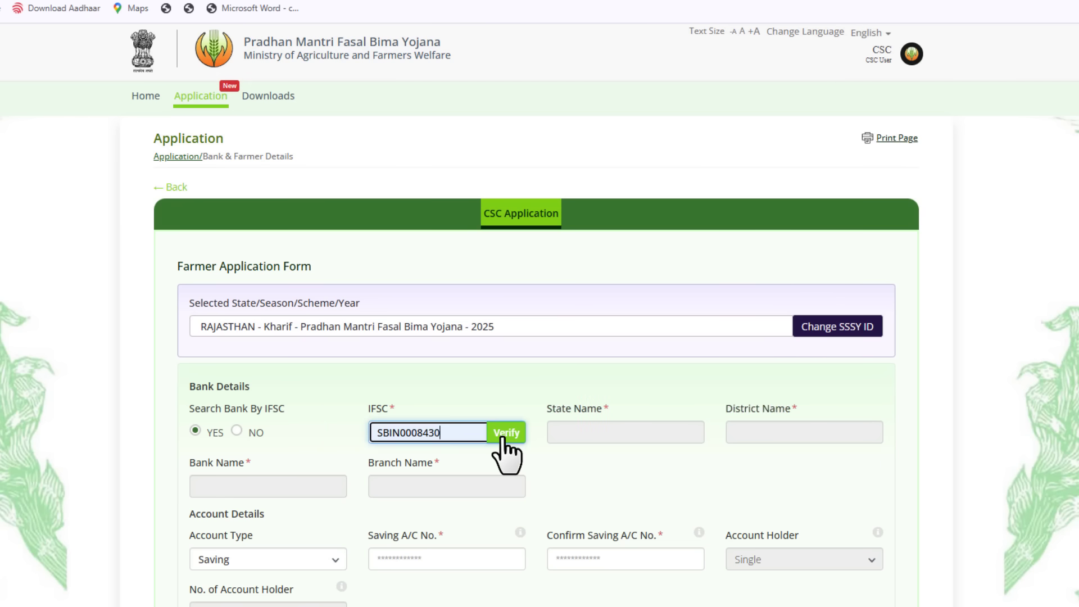
click(505, 437)
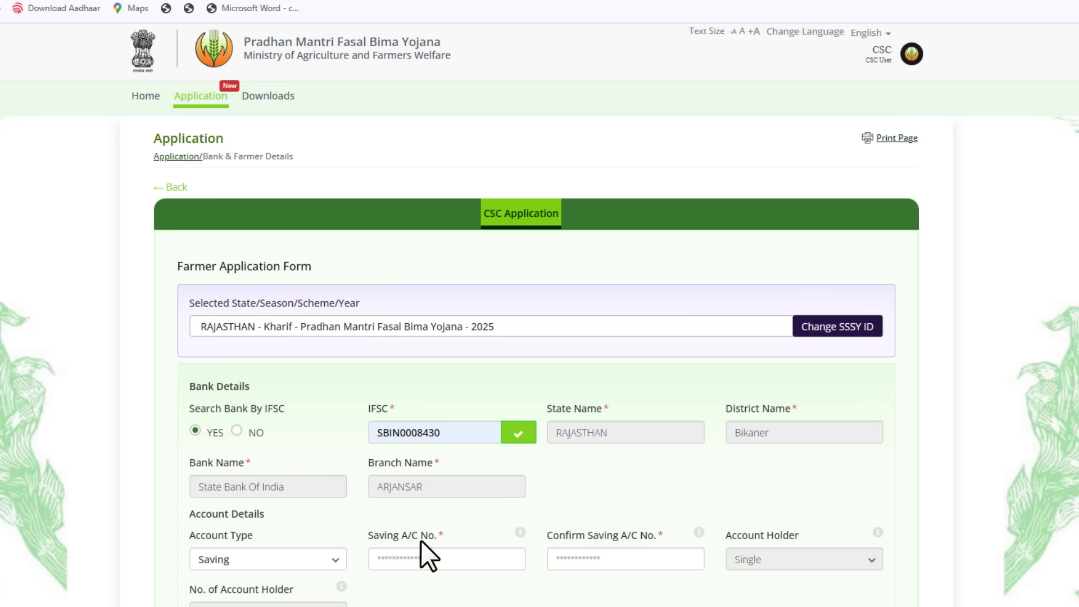
drag(564, 536, 645, 538)
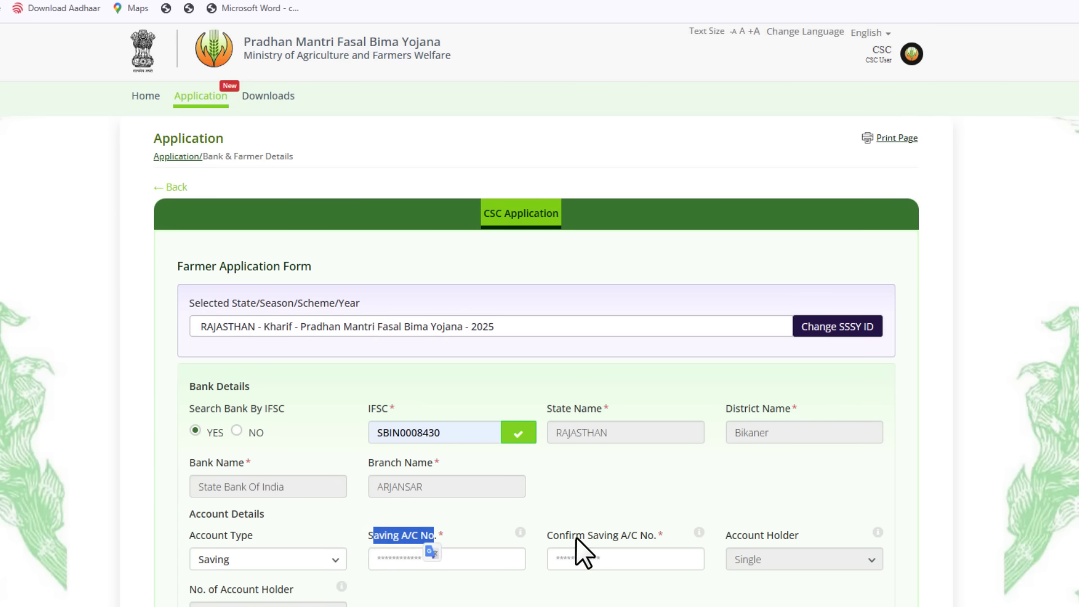
scroll(596, 465, down, 1)
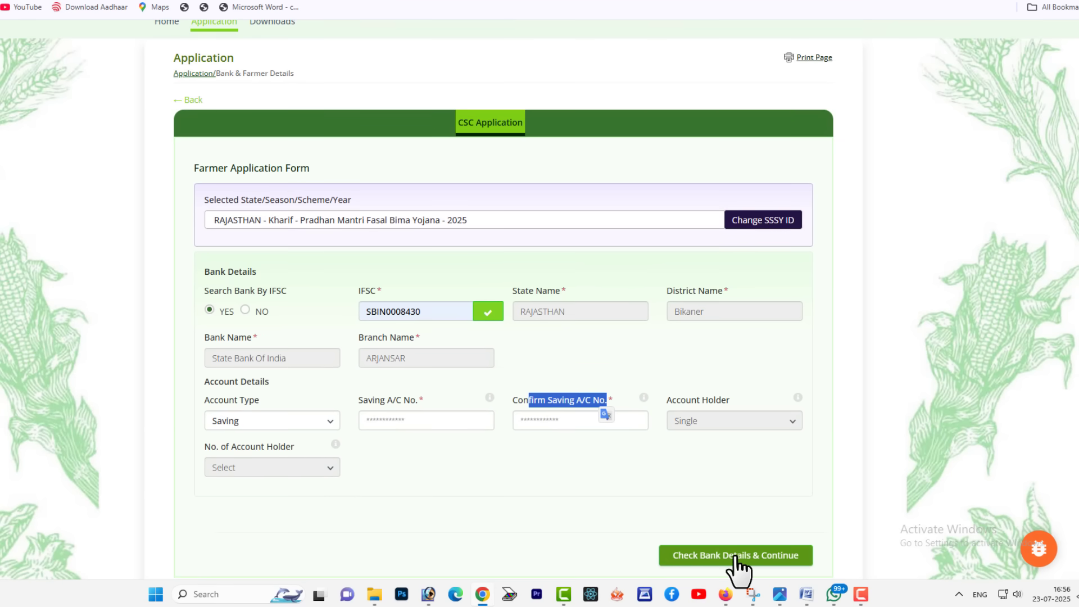
click(686, 553)
drag(139, 56, 243, 72)
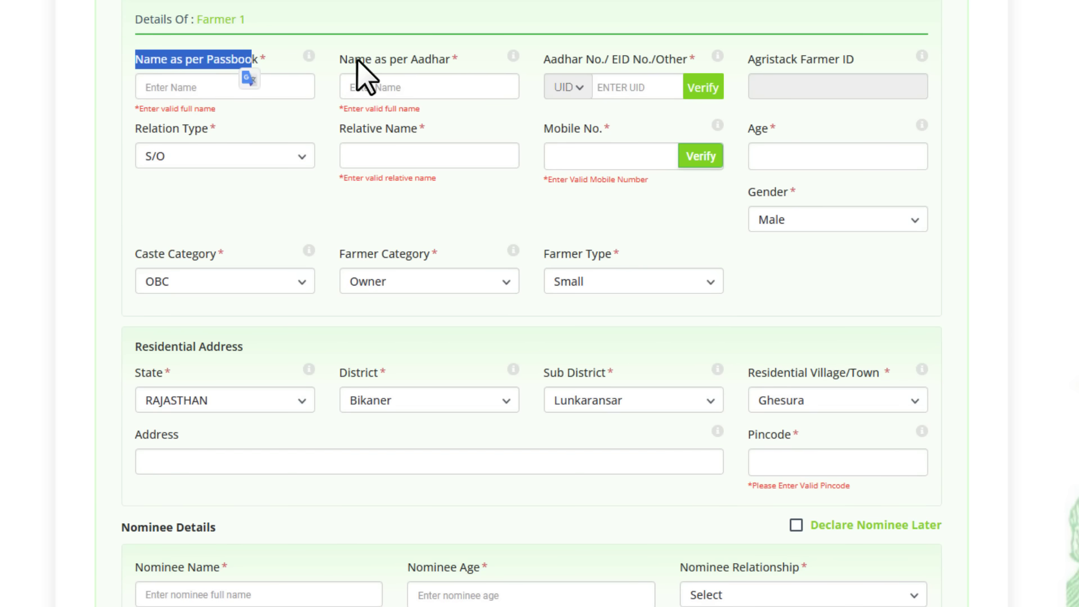
drag(338, 58, 445, 59)
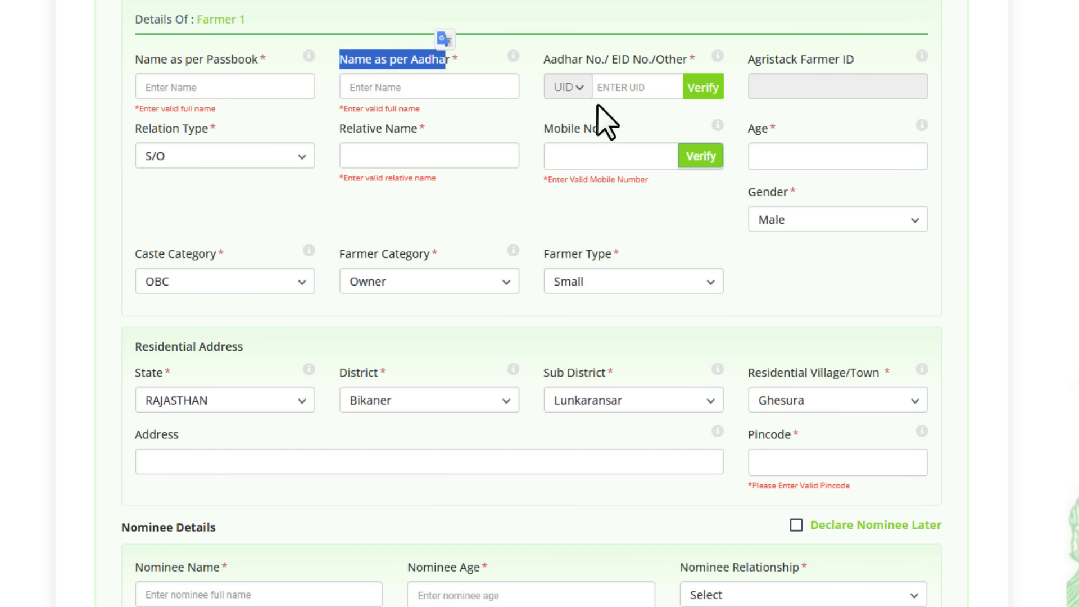
drag(565, 59, 641, 59)
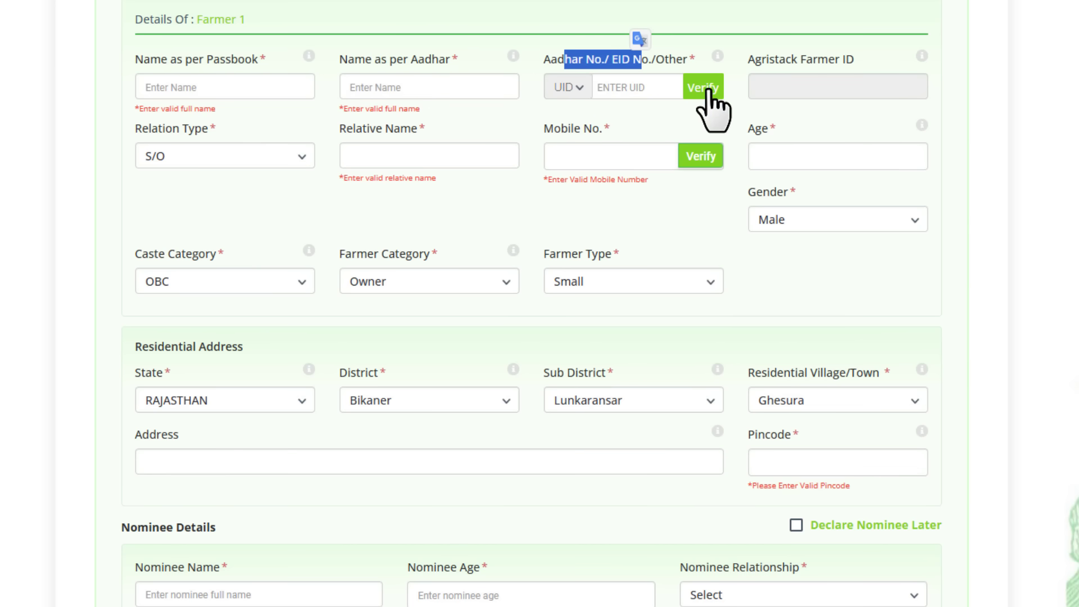
drag(746, 63, 873, 84)
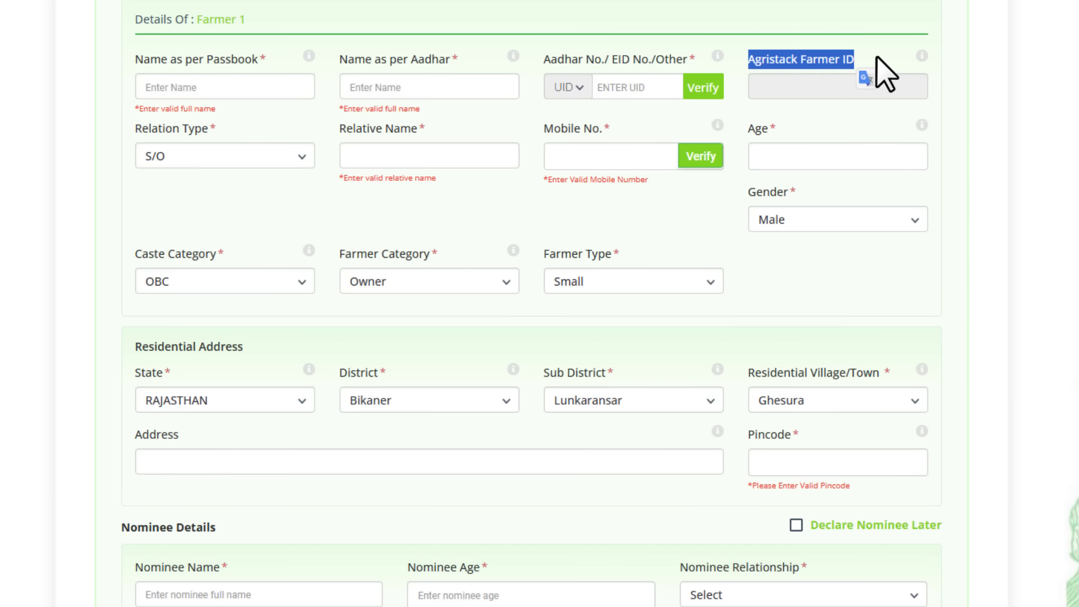
click(865, 56)
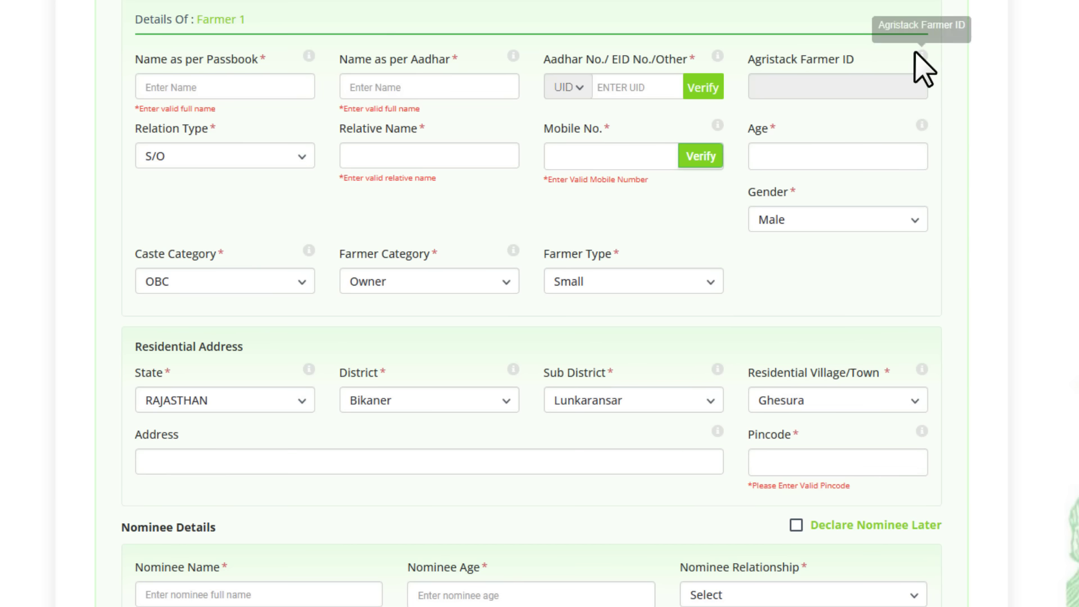
mouse_move(921, 55)
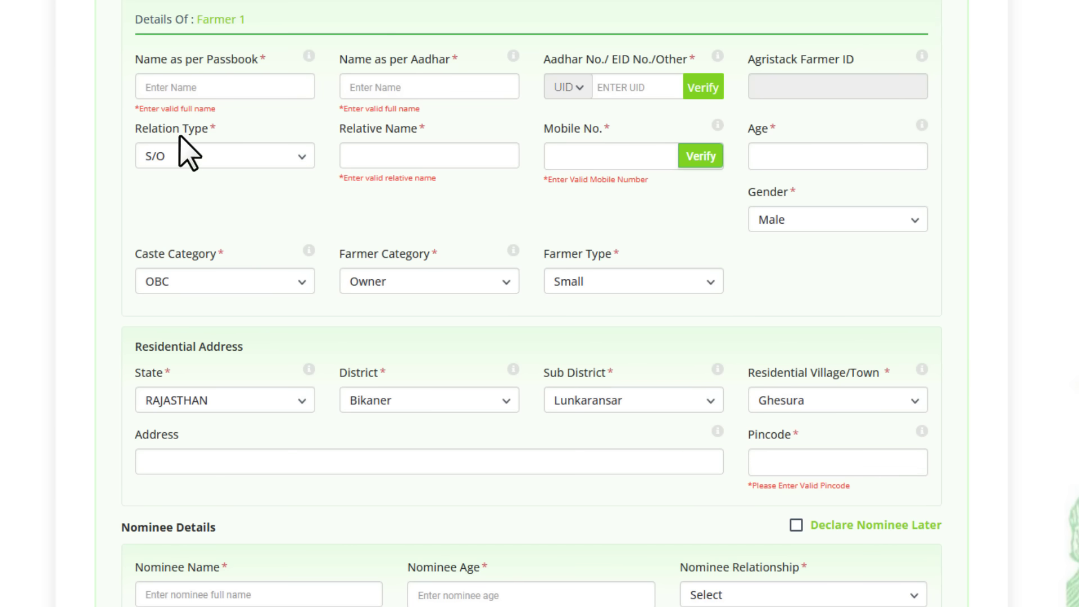
click(189, 155)
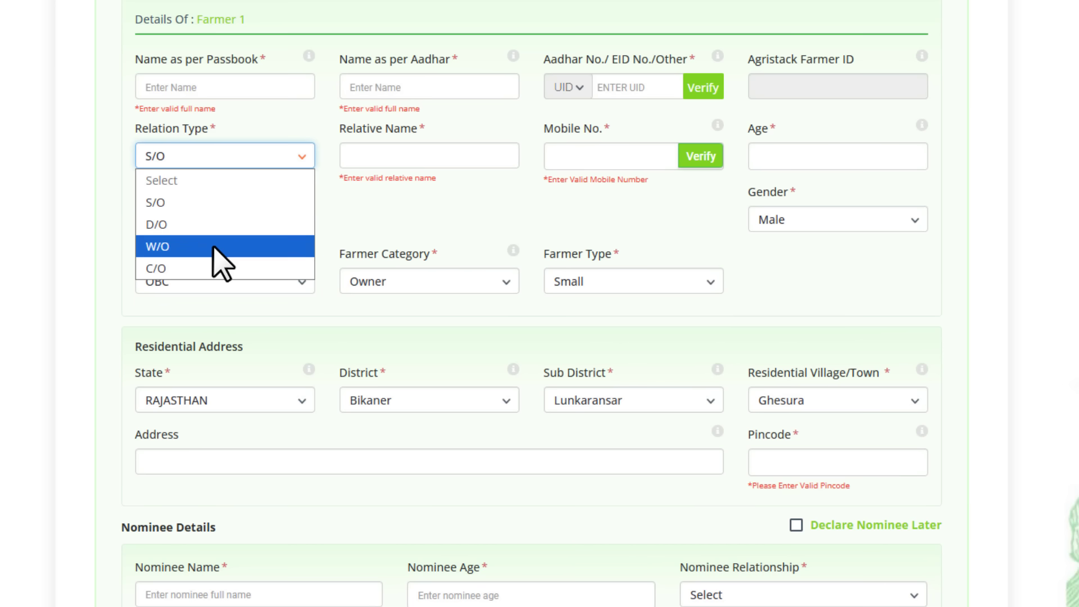
Keep relation S/O and gender Male, and set the caste category to OBC
click(212, 202)
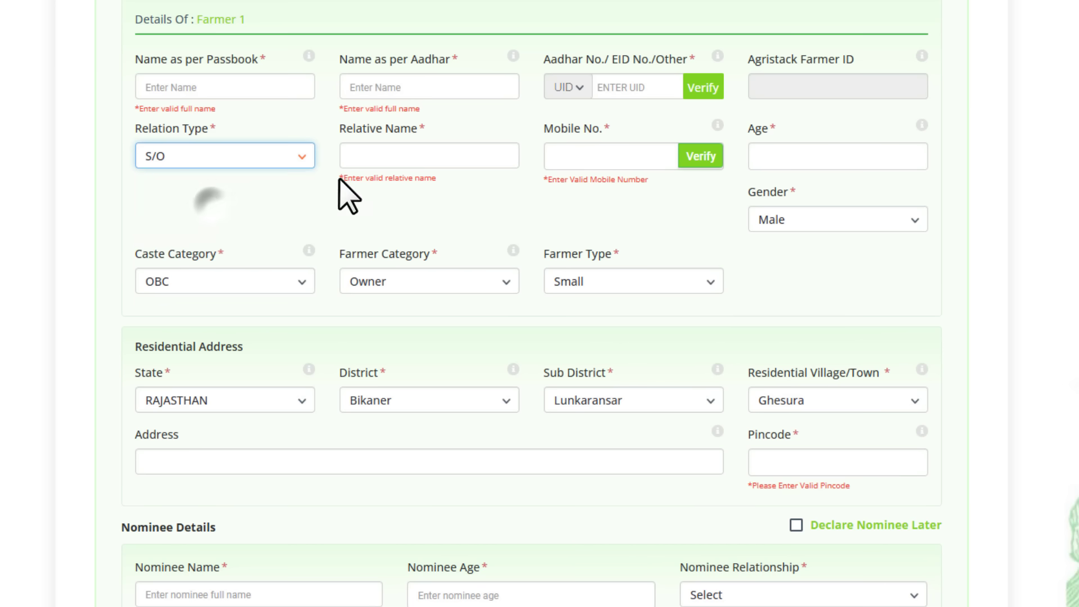
drag(368, 129, 425, 130)
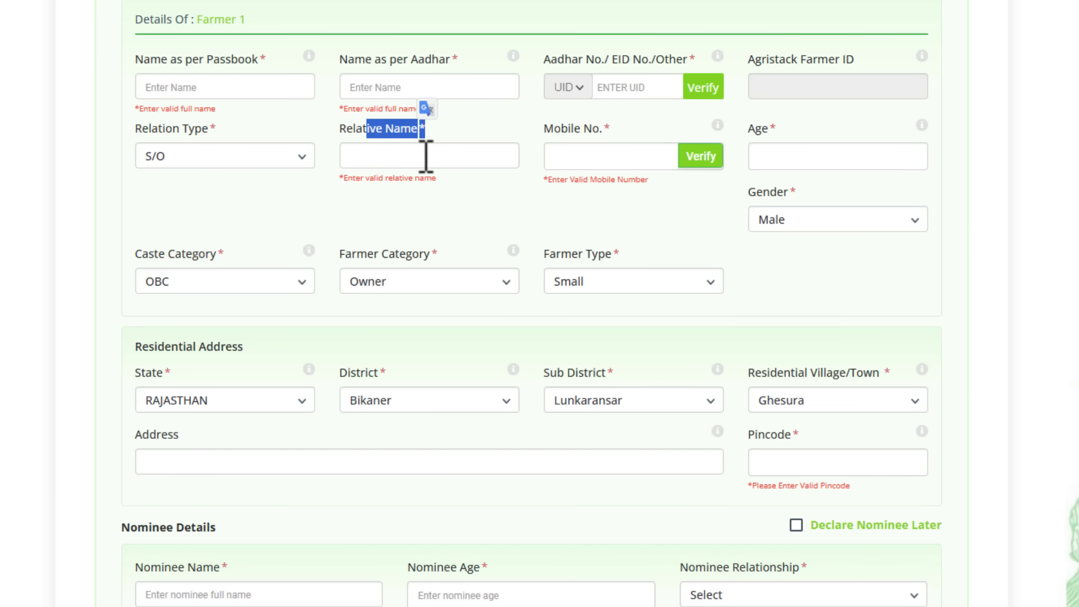
drag(543, 129, 602, 149)
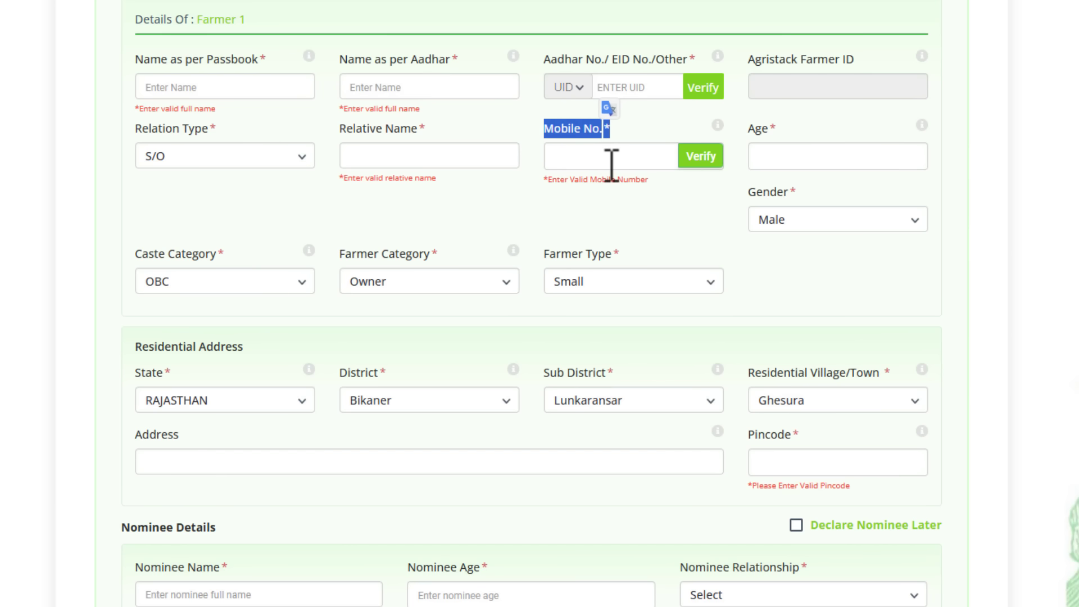
drag(755, 129, 768, 130)
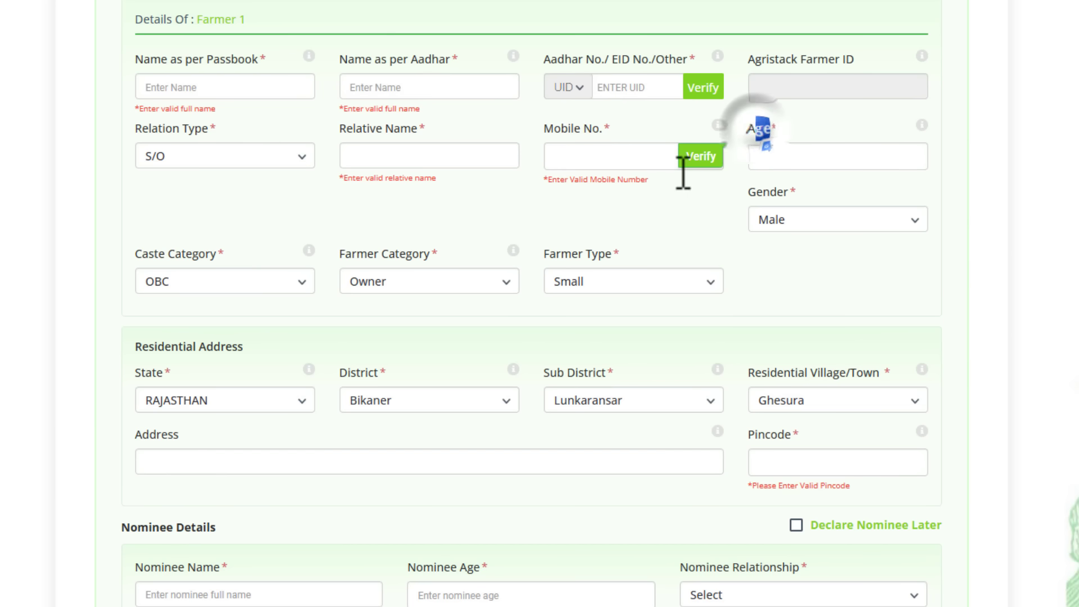
click(780, 226)
click(781, 225)
click(188, 280)
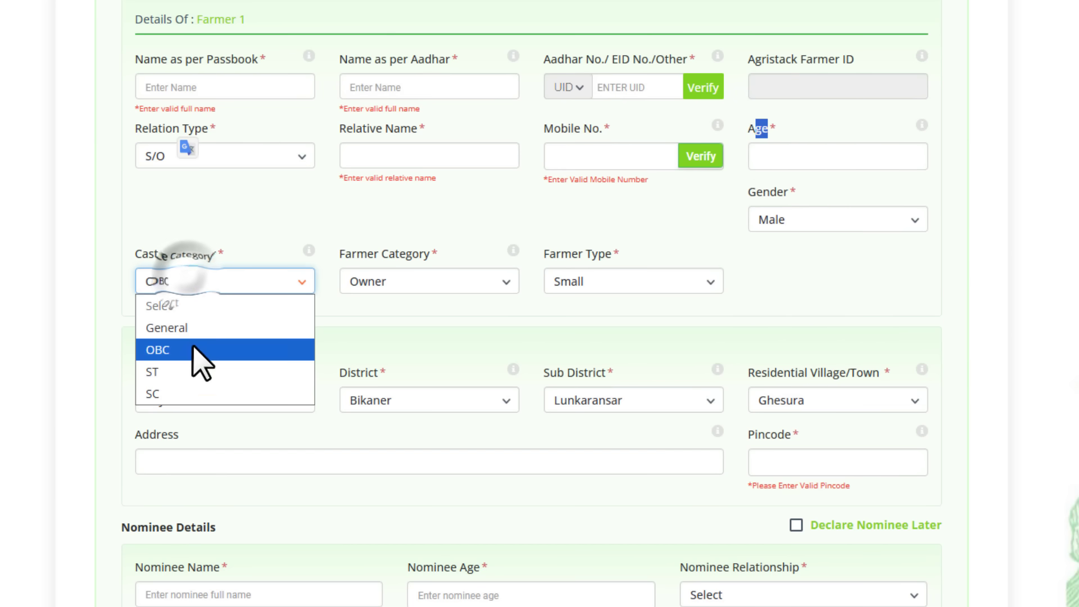
click(200, 351)
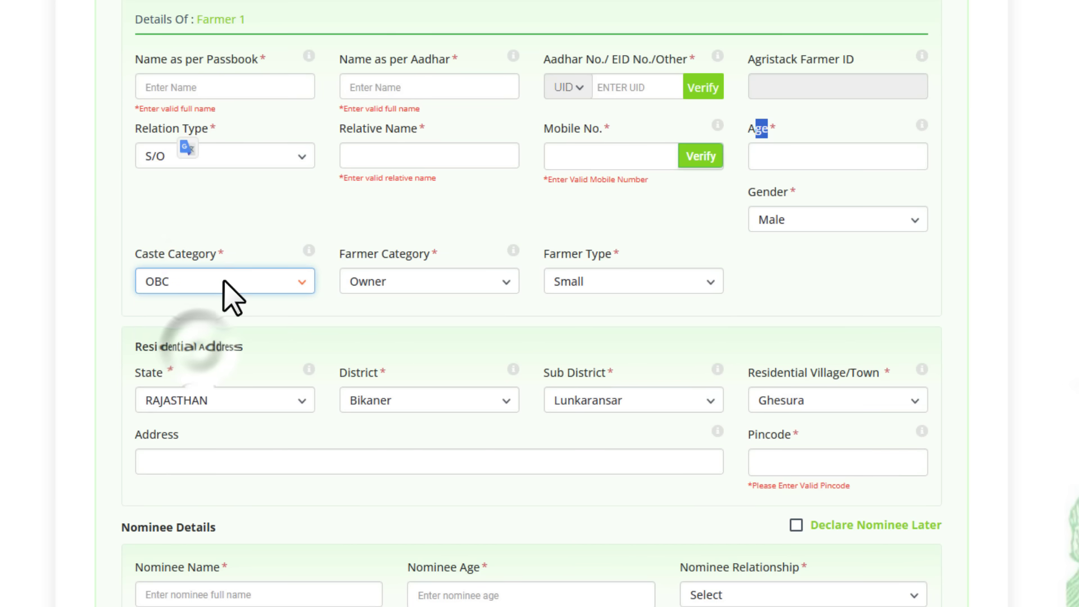
Set the farmer category to Owner and the farmer type to Other
click(415, 288)
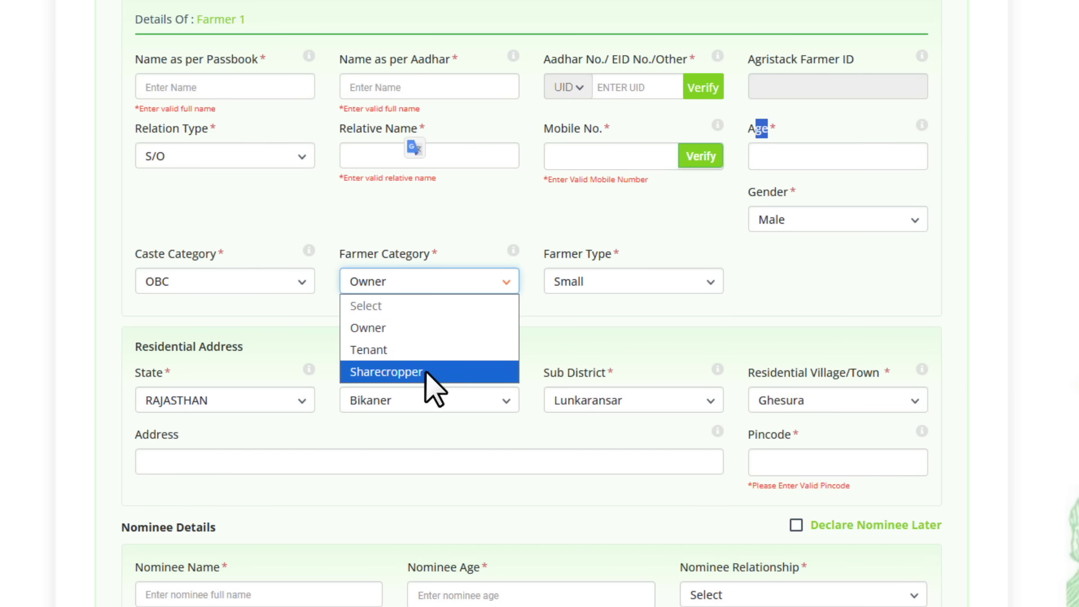
click(419, 327)
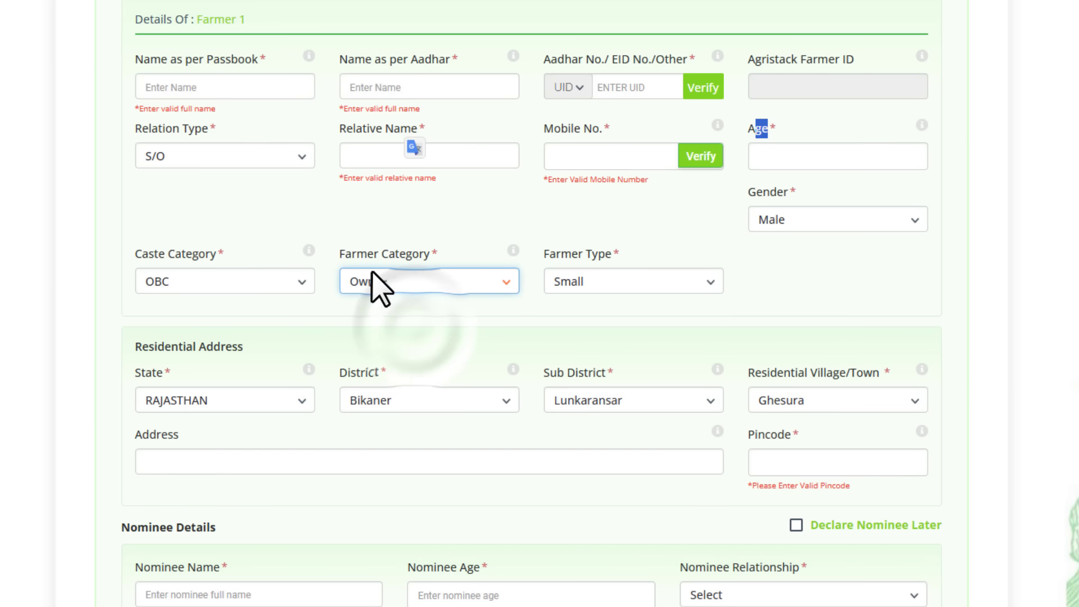
drag(572, 253, 598, 254)
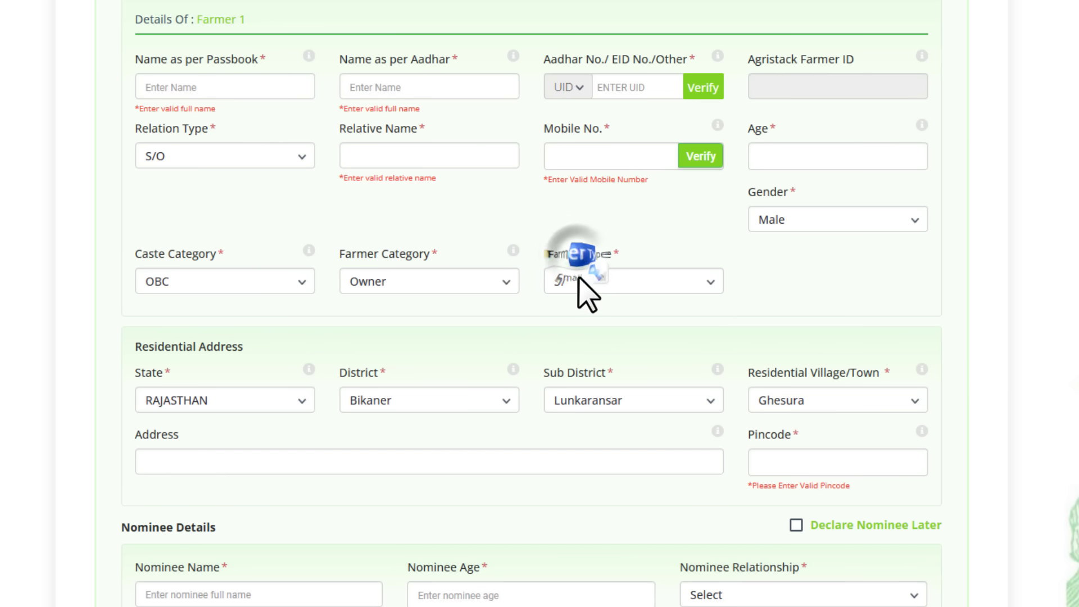
click(564, 276)
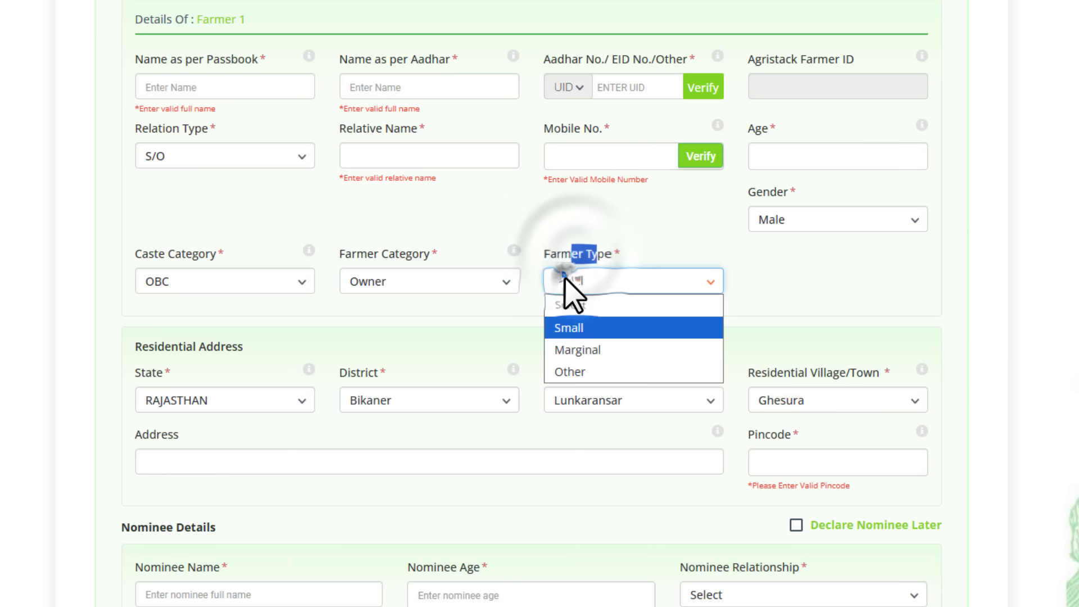
click(580, 374)
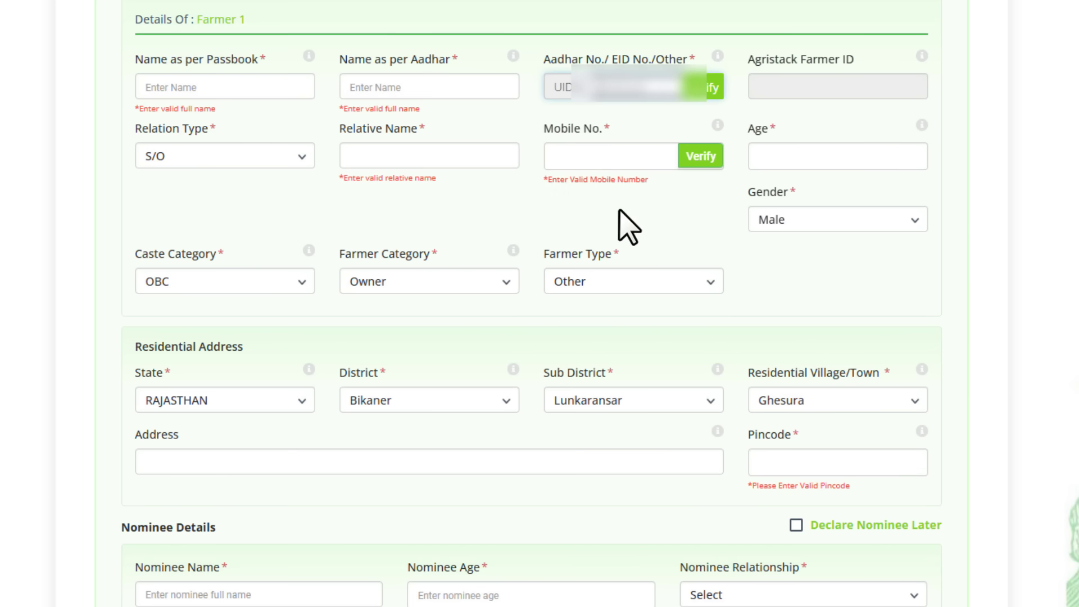
click(633, 332)
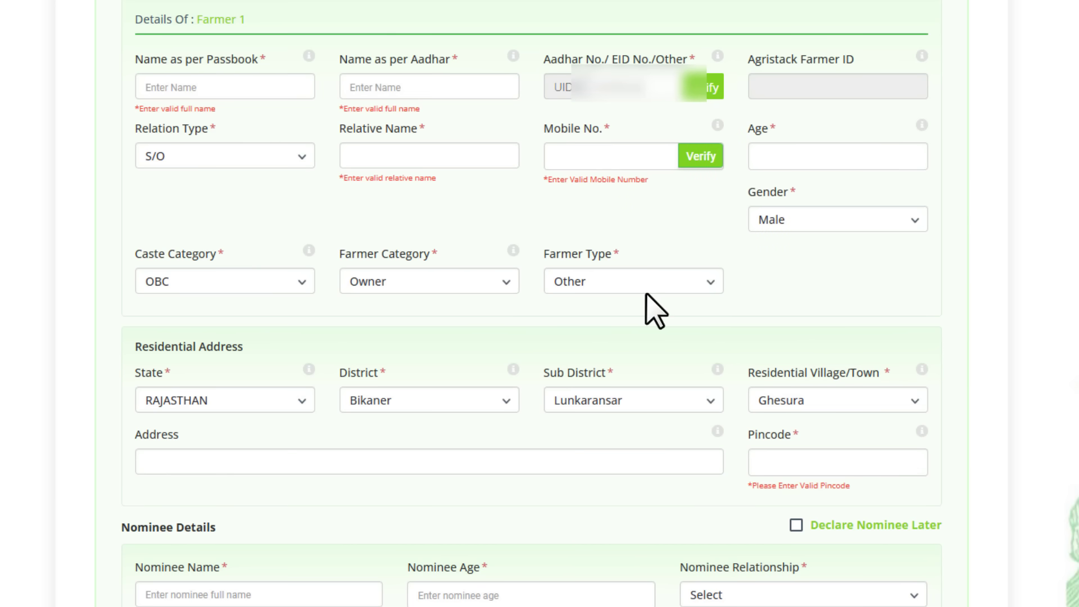
Confirm the residential address as RAJASTHAN, Bikaner, Lunkaransar, Ghesura village
click(211, 401)
click(212, 400)
click(443, 404)
click(443, 404)
click(595, 403)
click(594, 397)
click(801, 399)
click(809, 402)
drag(156, 436, 179, 441)
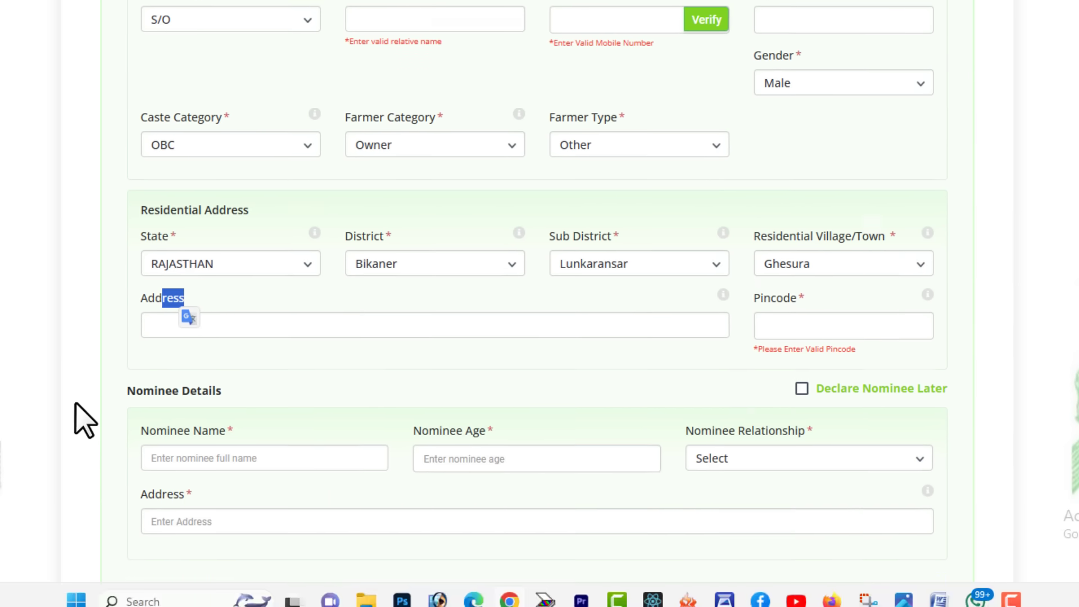
drag(172, 527, 221, 529)
Set the nominee relationship to W/O
scroll(235, 396, down, 1)
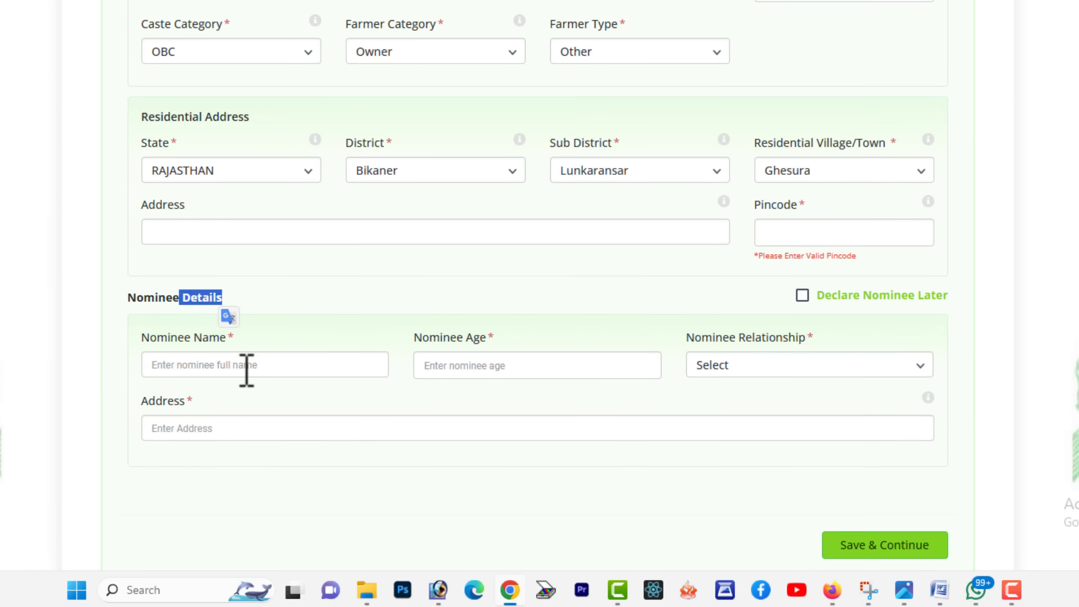
drag(170, 337, 236, 357)
drag(440, 337, 498, 372)
click(784, 368)
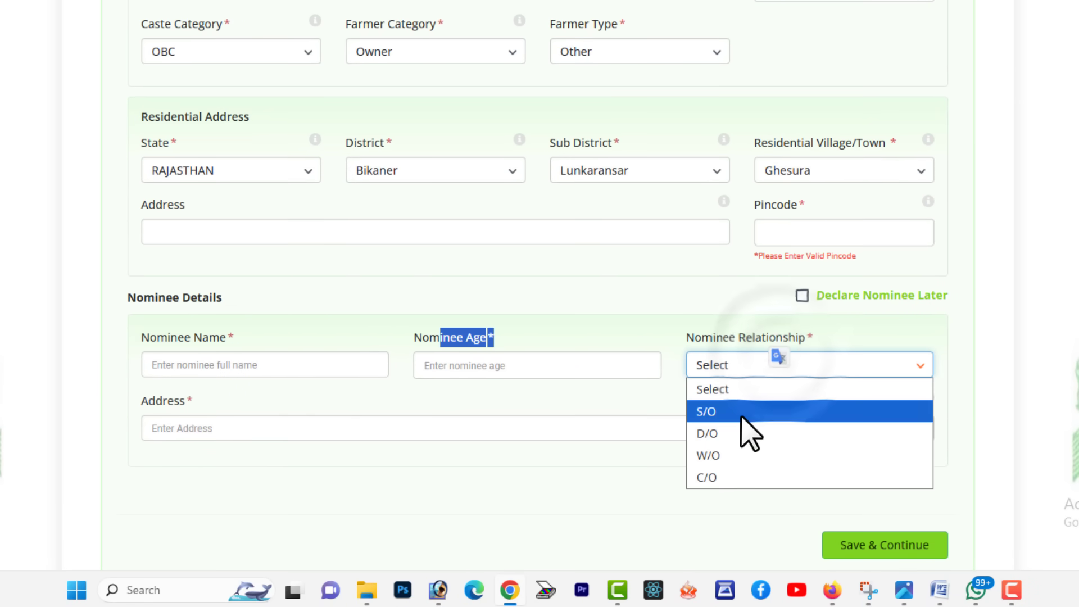
click(731, 431)
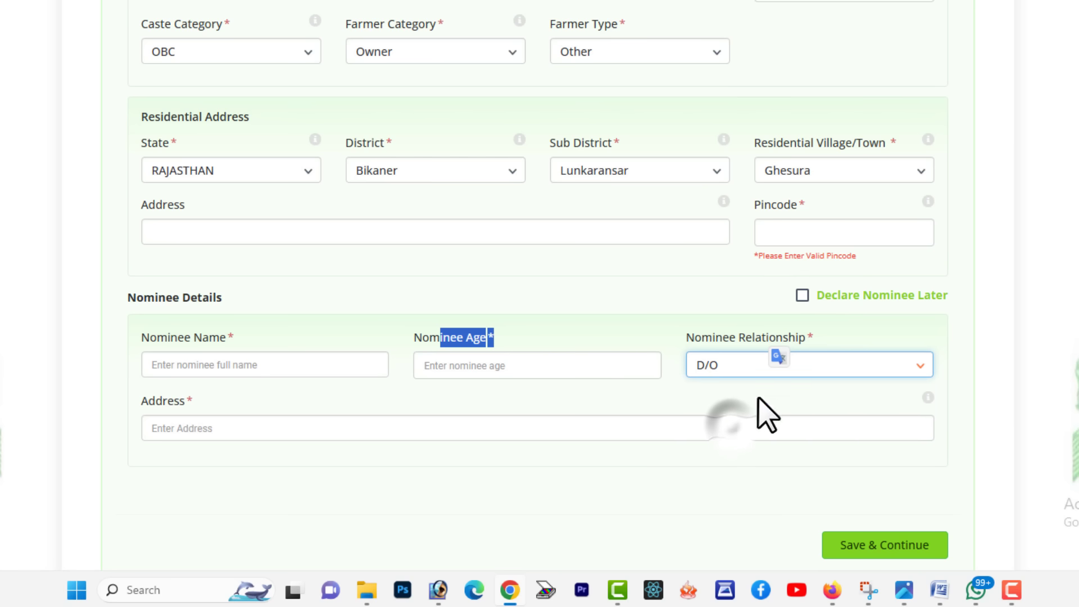
click(720, 365)
click(708, 455)
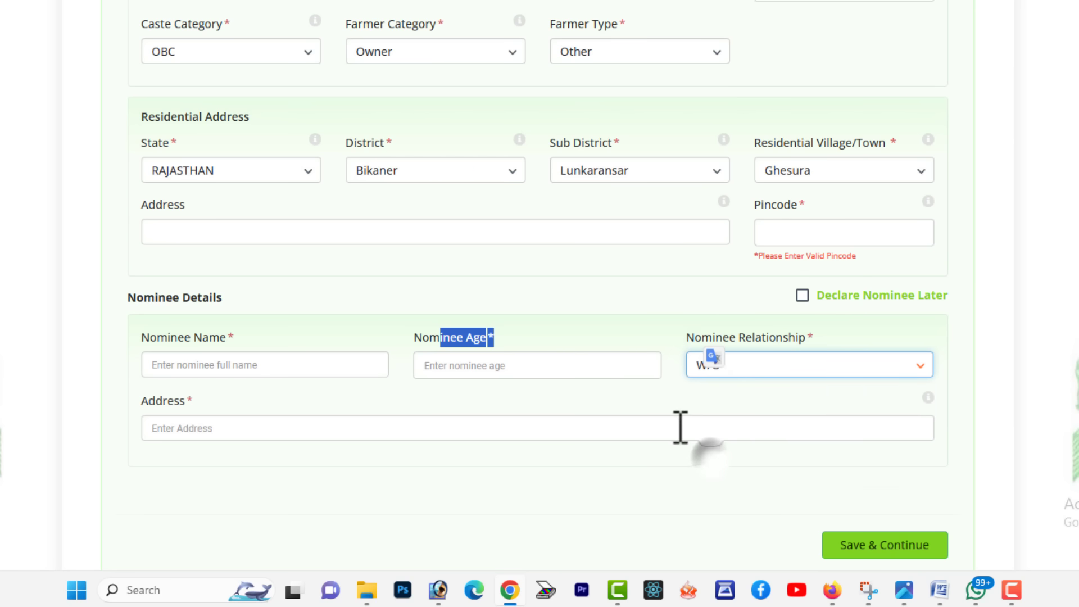
scroll(622, 410, down, 1)
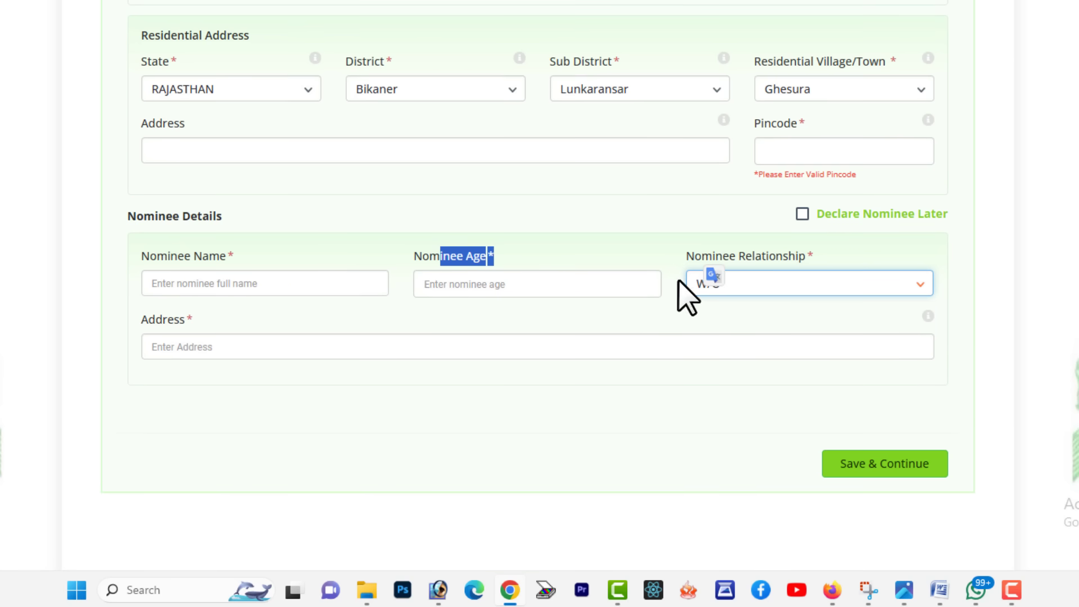
click(632, 284)
click(747, 285)
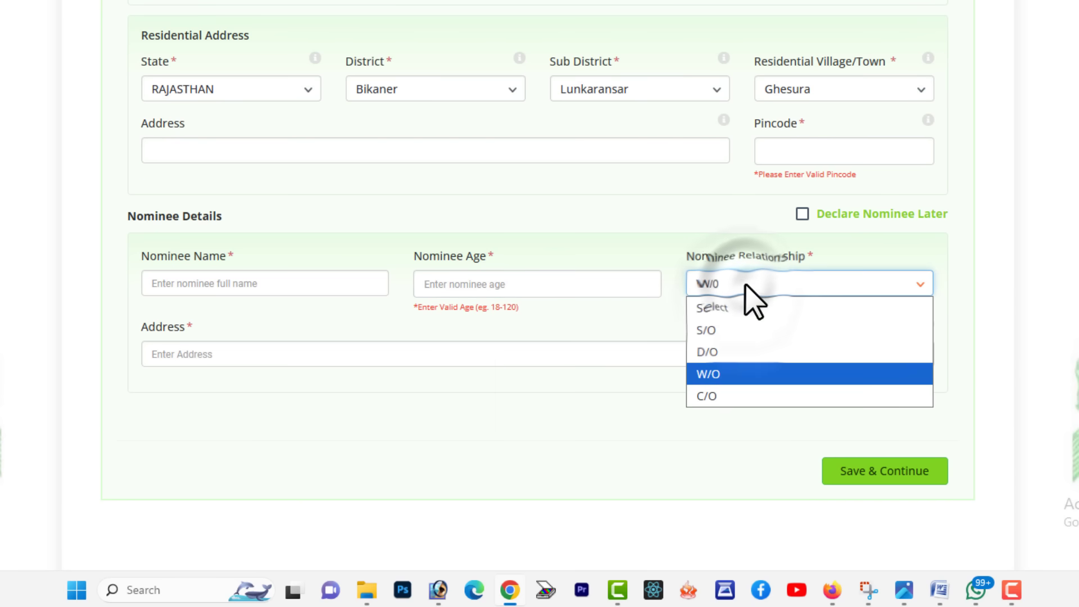
click(753, 297)
Tick Declare Nominee Later and save the farmer details
drag(167, 328, 236, 348)
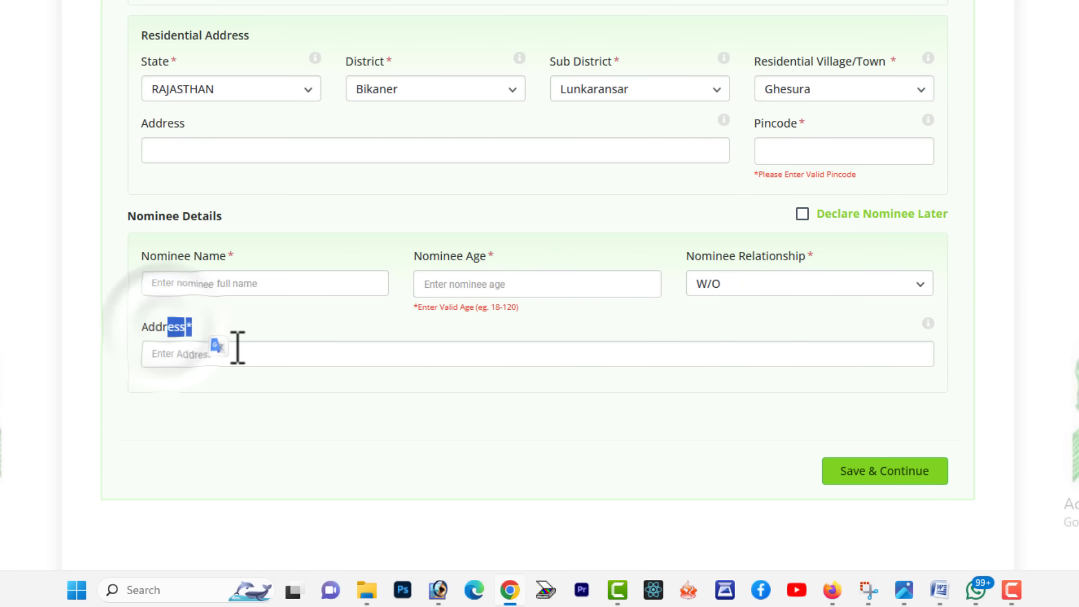
click(802, 214)
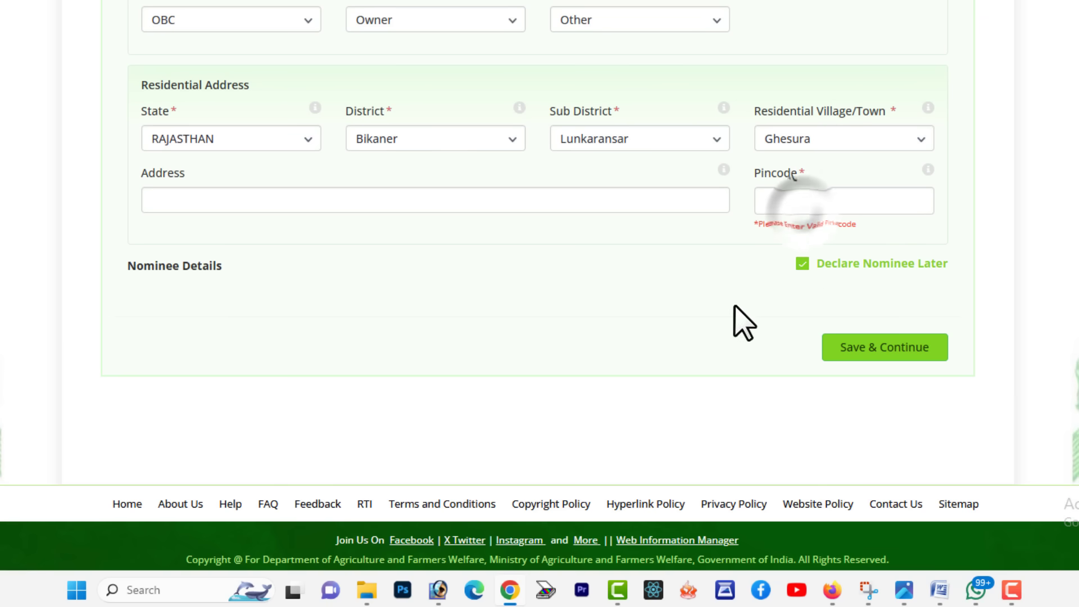
click(874, 354)
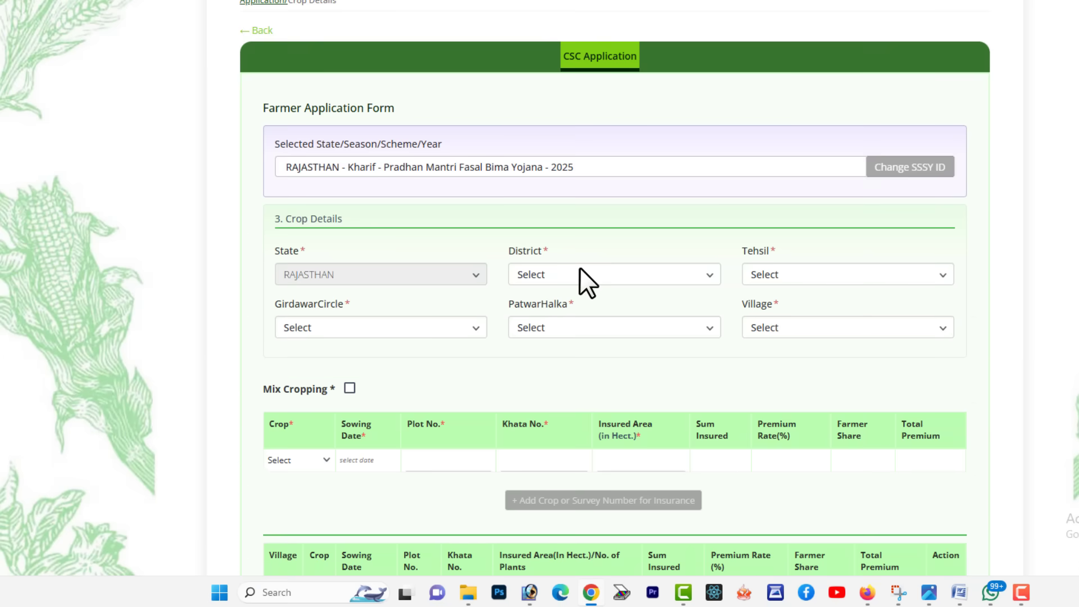
Choose Bikaner, Lunkaransar, Sherpura circle, Rambag halka and village 3 RBM for the crop
click(579, 274)
click(564, 47)
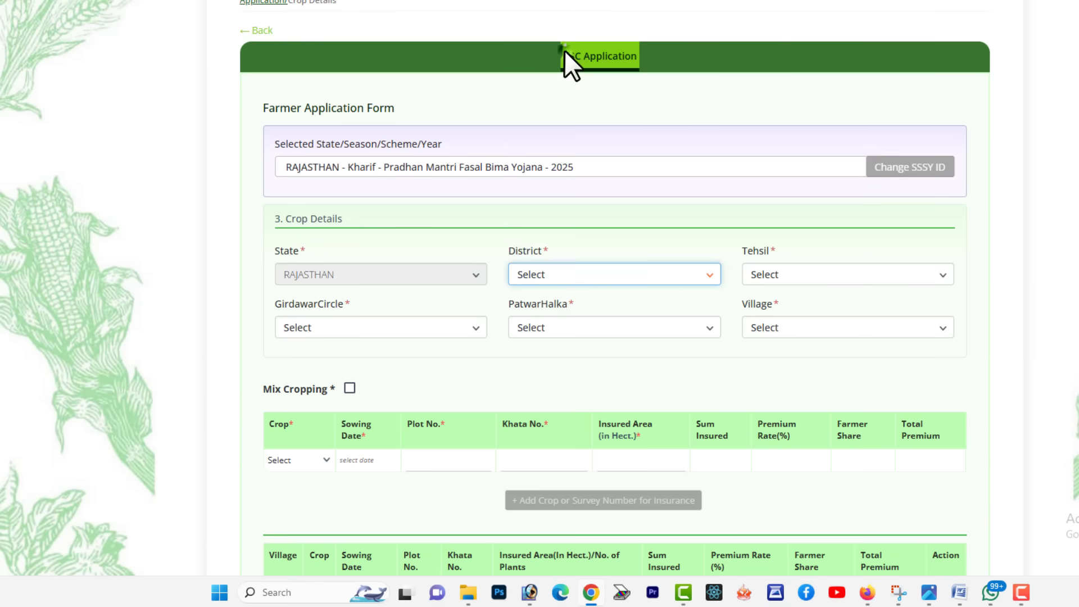
click(775, 266)
click(818, 468)
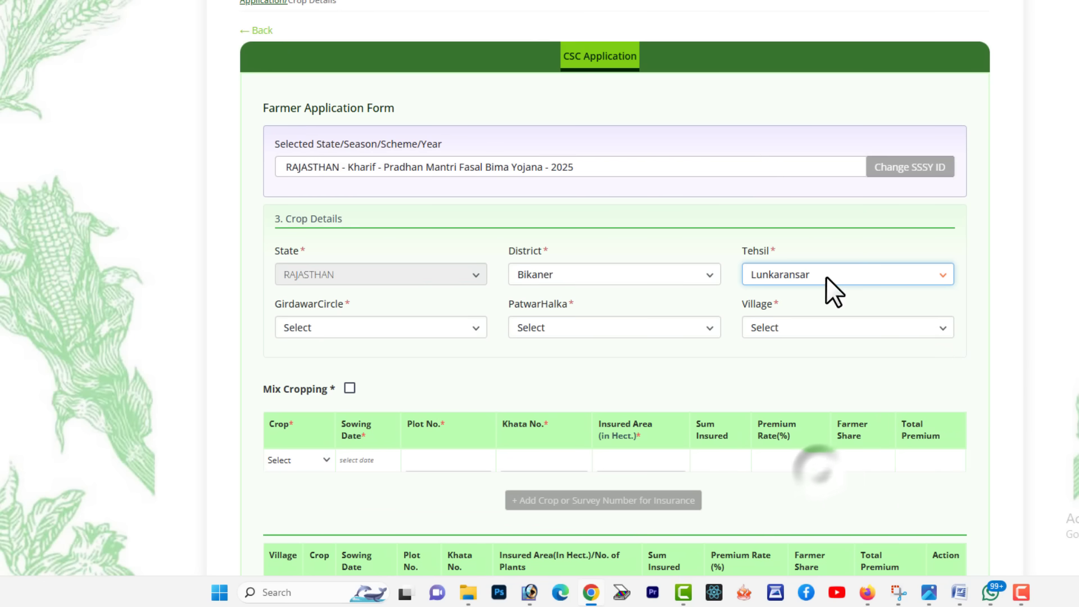
click(323, 325)
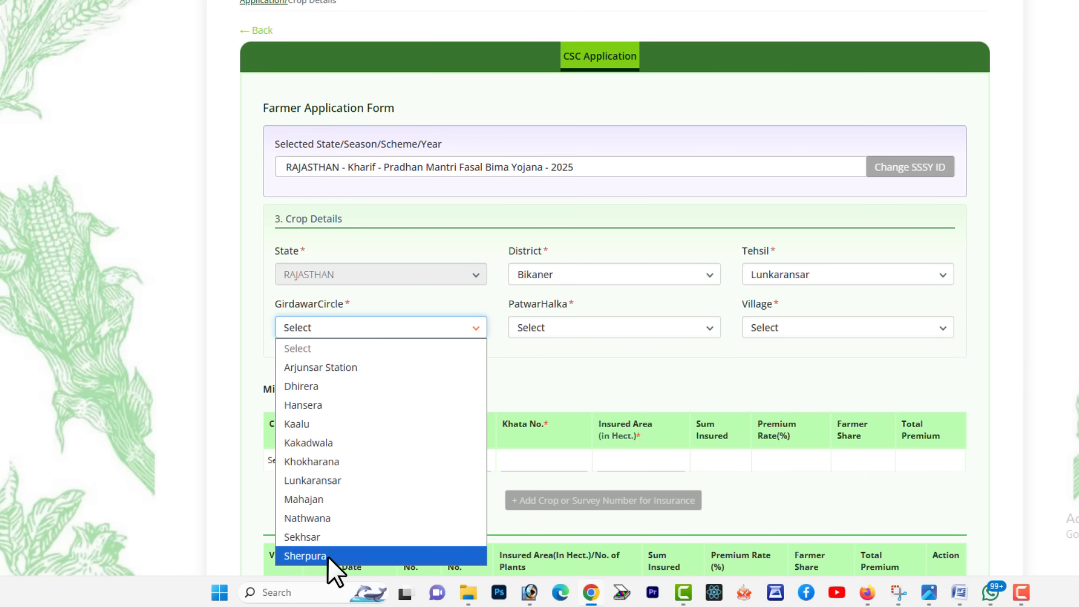
click(328, 555)
click(678, 327)
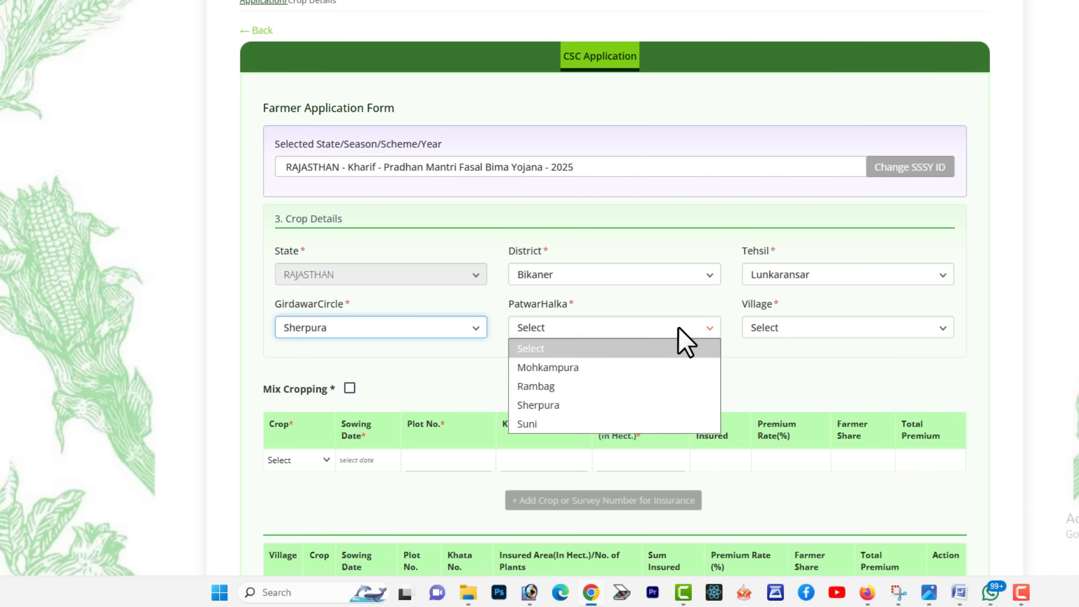
click(579, 389)
click(800, 325)
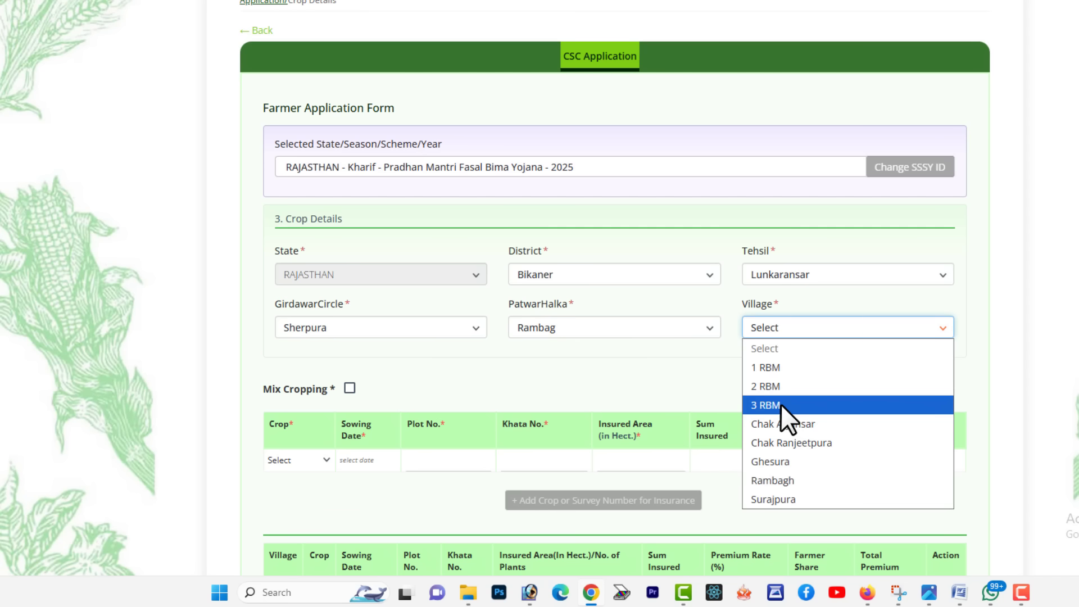
click(780, 403)
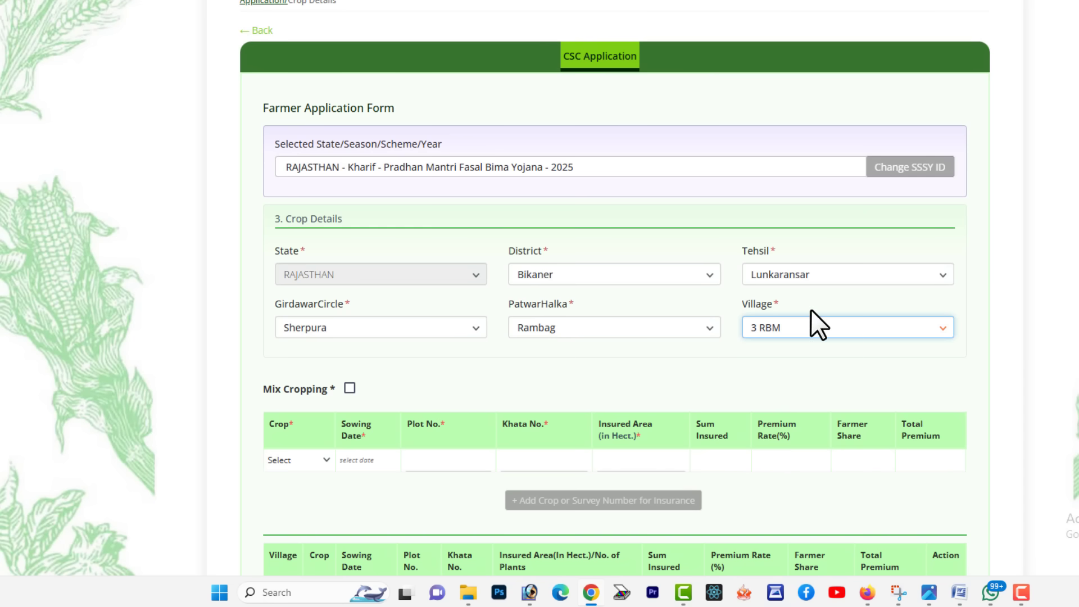
scroll(756, 356, down, 1)
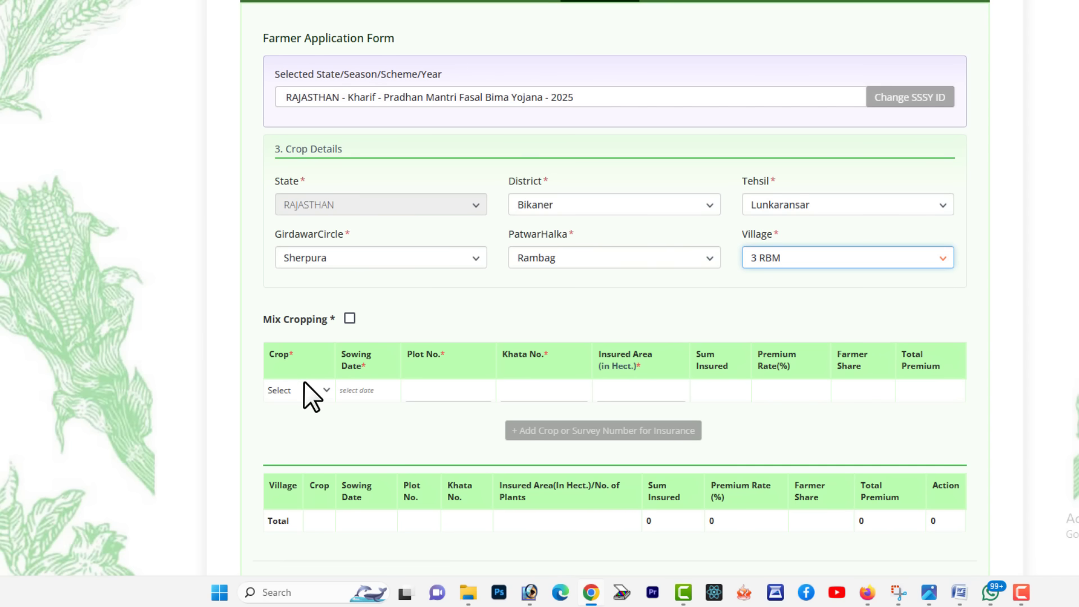
drag(254, 311, 329, 319)
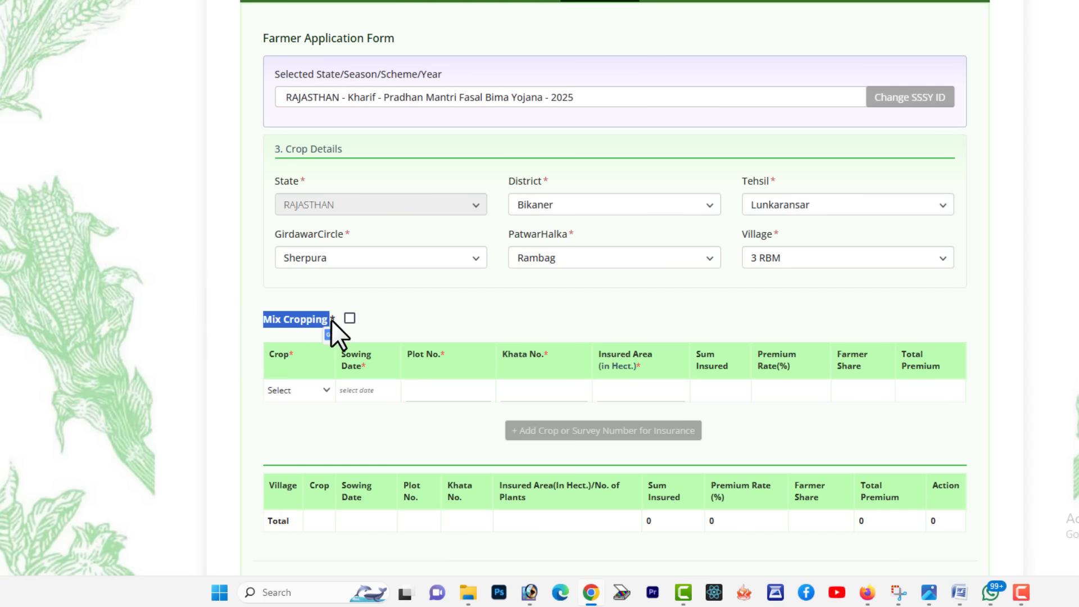
Turn on mix cropping with Guar and Moth Bean, sown on 05-07-2025
click(347, 318)
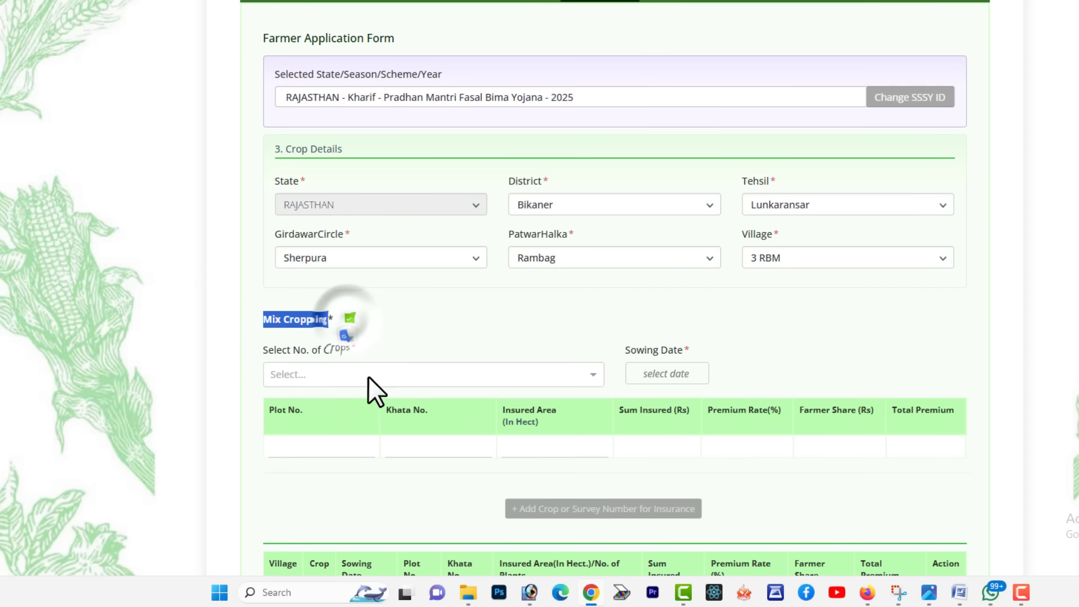
click(358, 375)
click(337, 428)
click(402, 376)
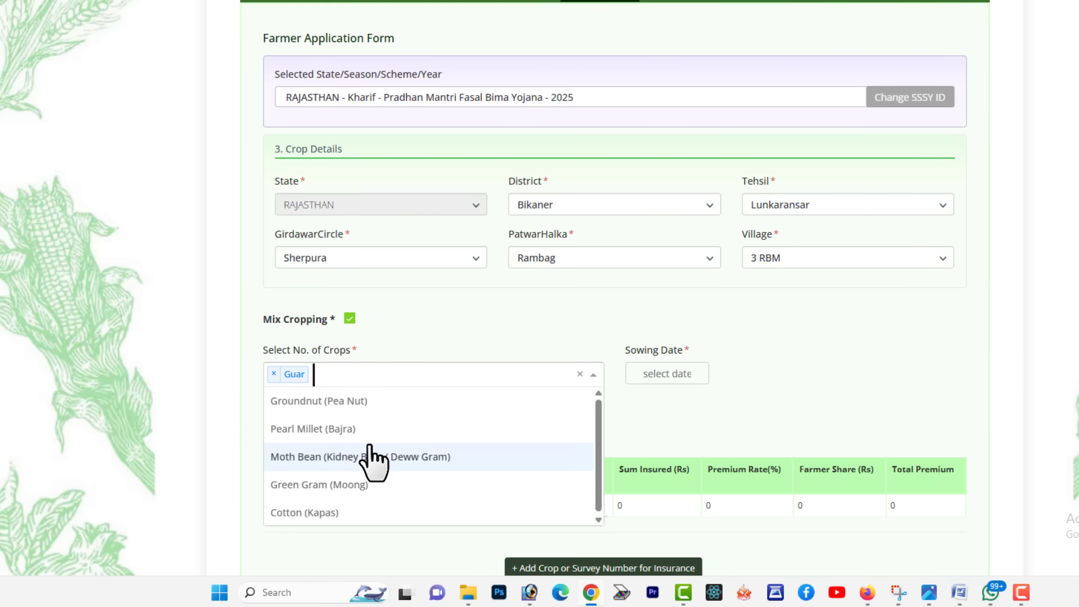
click(353, 456)
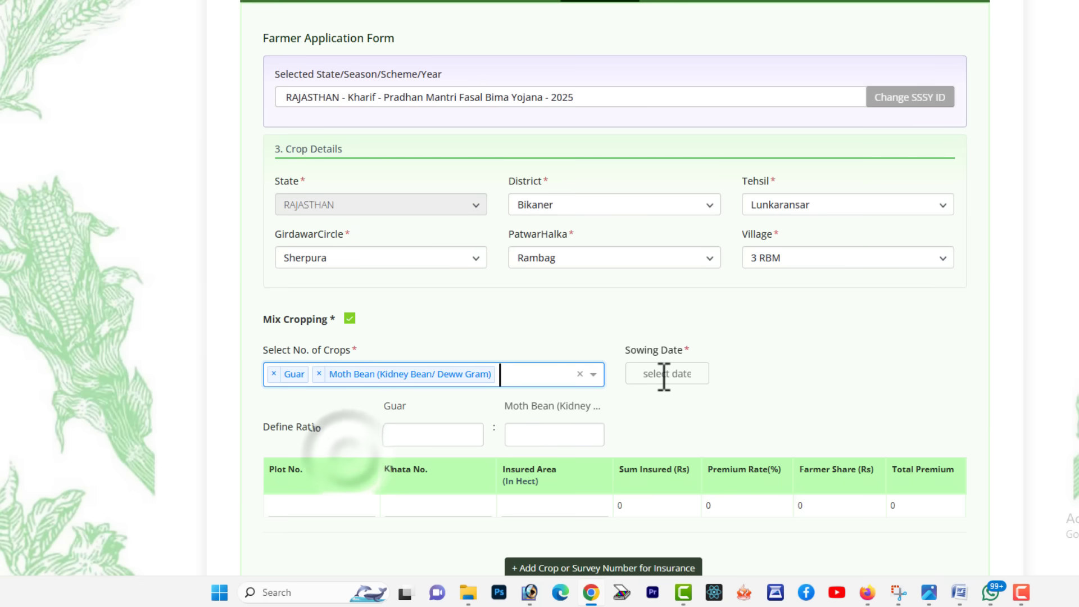
click(666, 373)
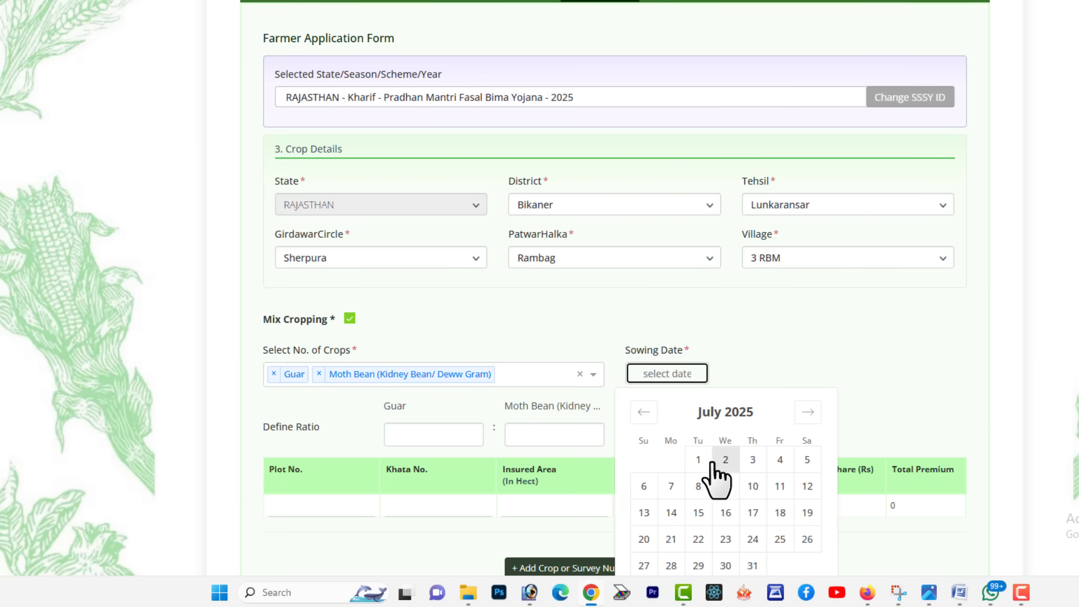
click(698, 459)
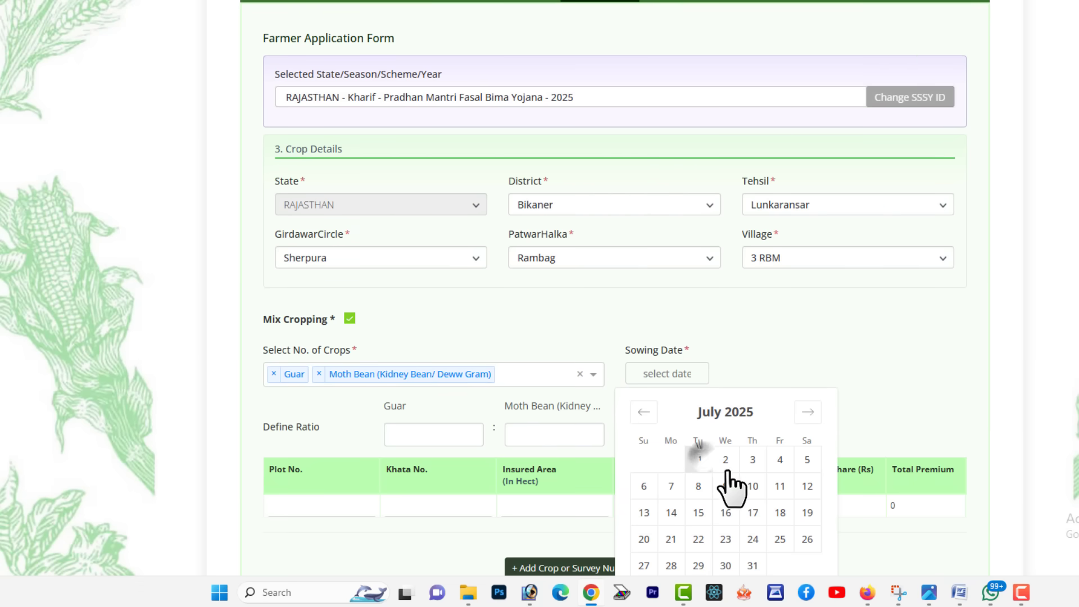
click(808, 464)
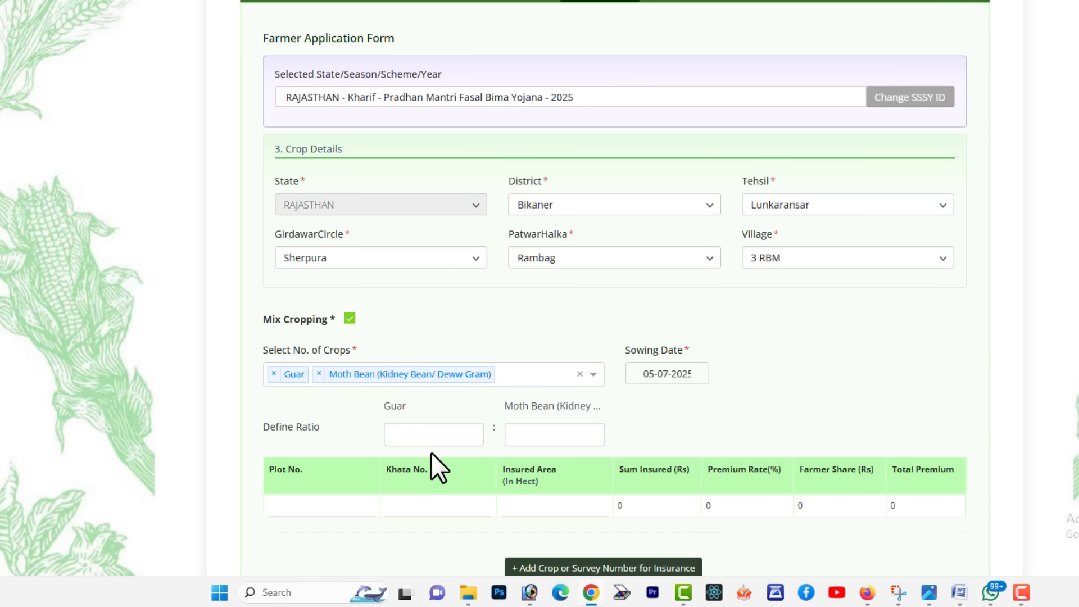
Enter a 50:50 ratio for Guar and Moth Bean
click(433, 434)
text(50)
click(547, 434)
text(3)
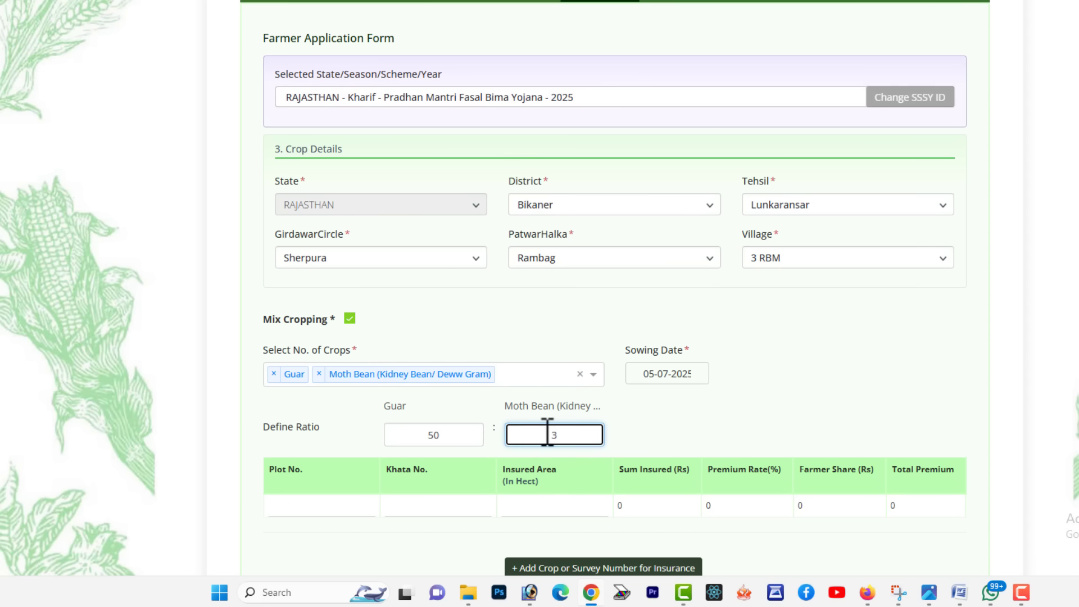
double_click(557, 436)
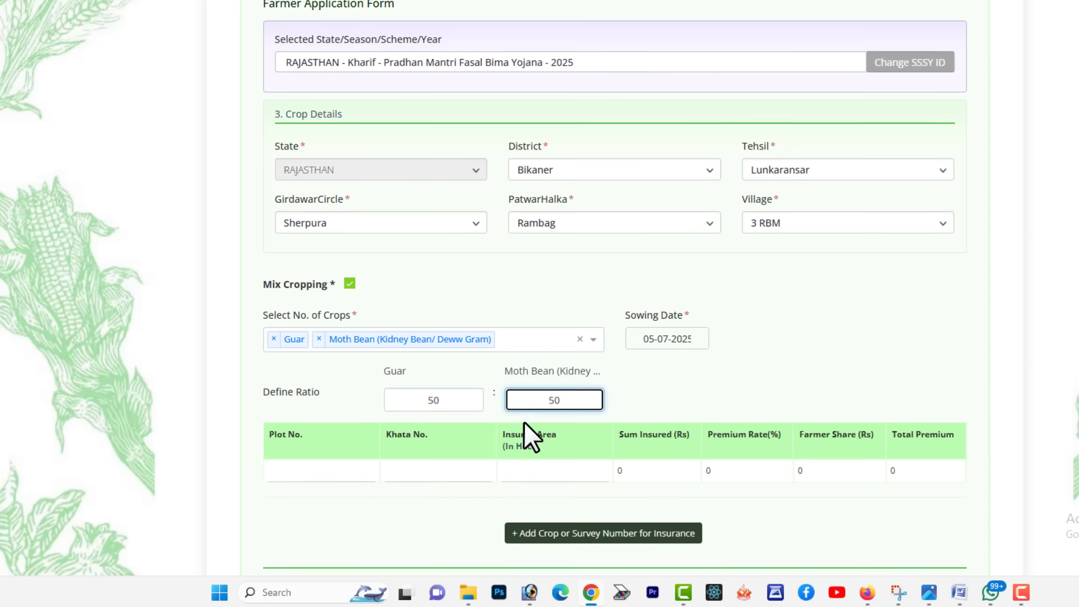
scroll(523, 433, down, 1)
scroll(562, 390, down, 1)
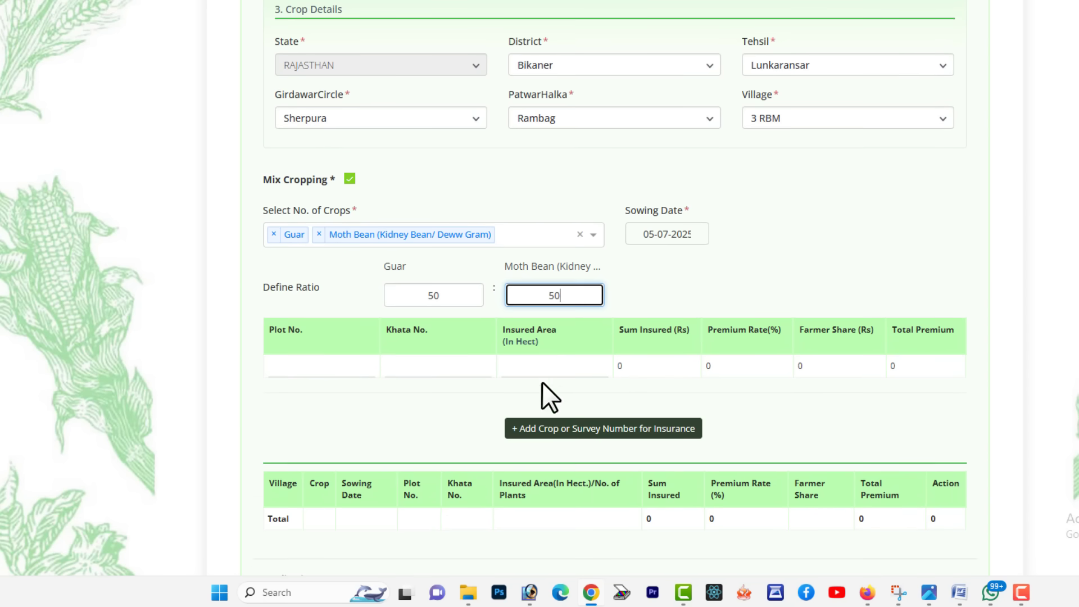
Enter plot 433/245, khata 12 and an insured area of 3.16 hectares
click(346, 368)
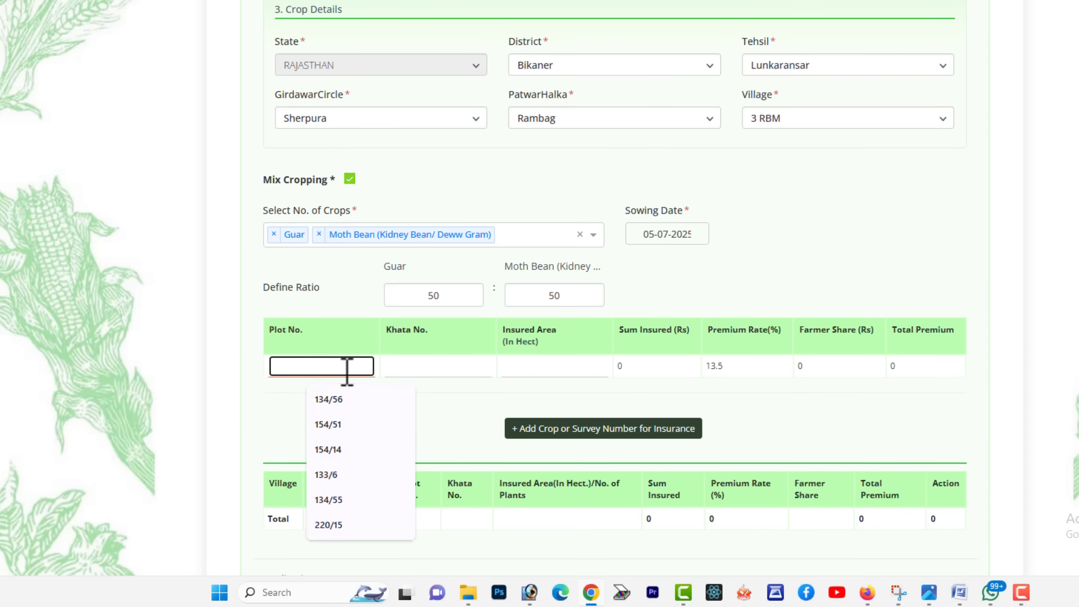
click(397, 334)
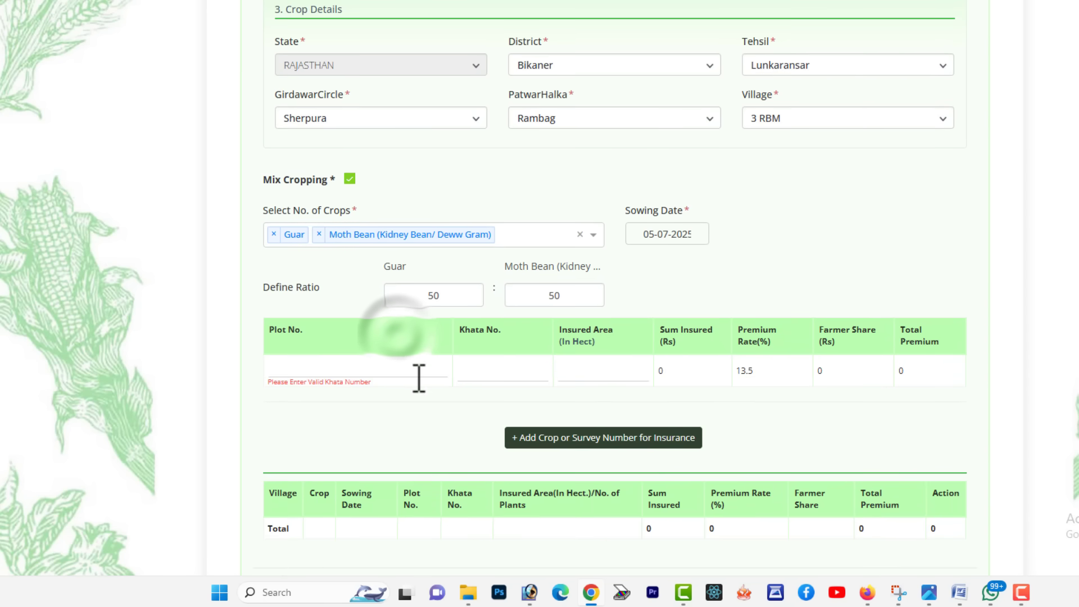
click(472, 372)
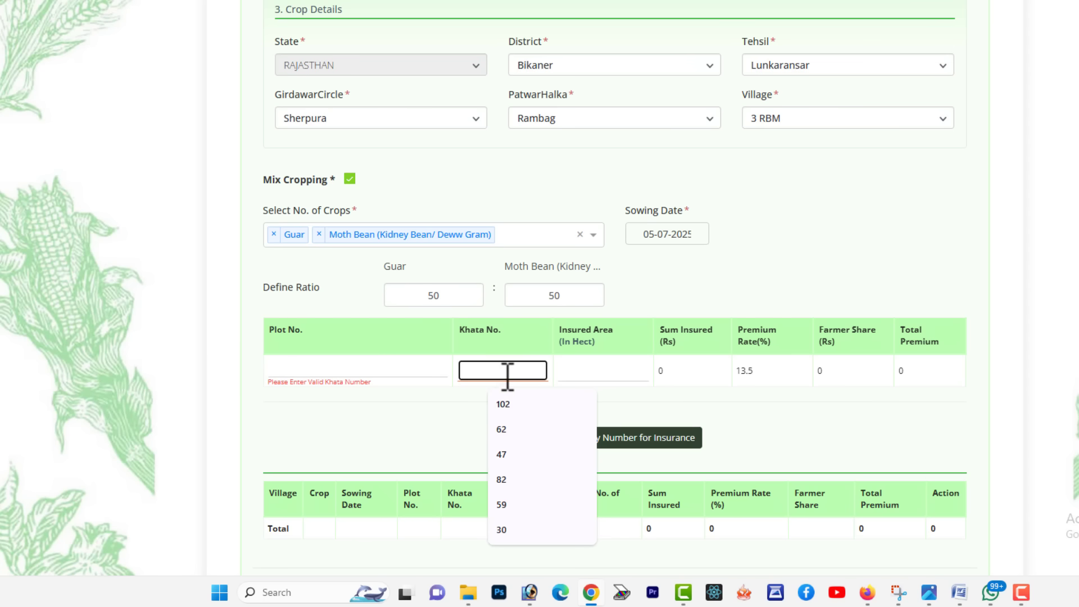
click(584, 369)
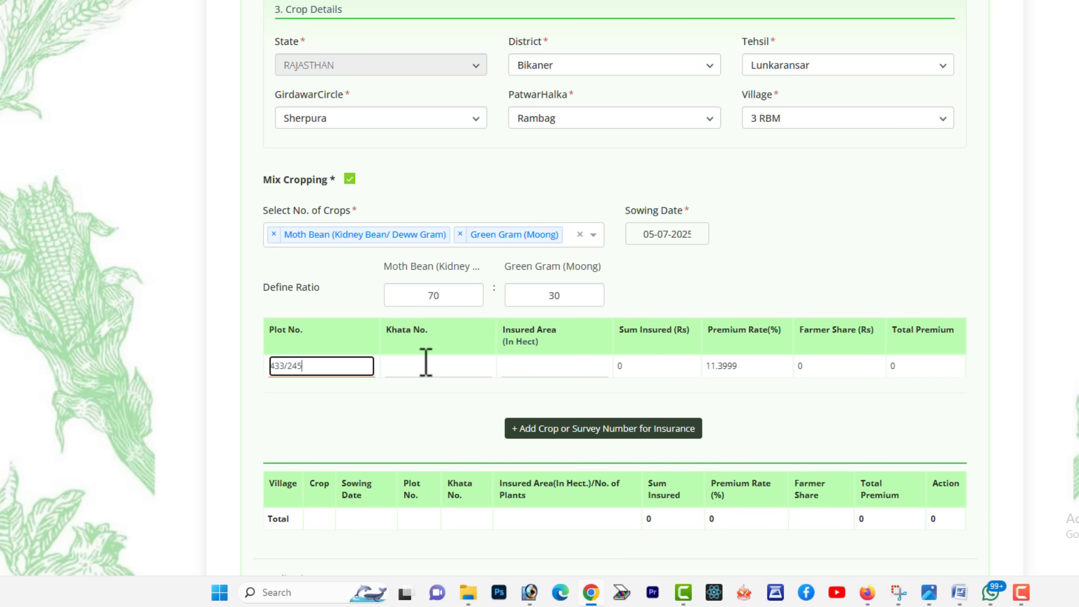
click(426, 366)
text(12)
click(523, 366)
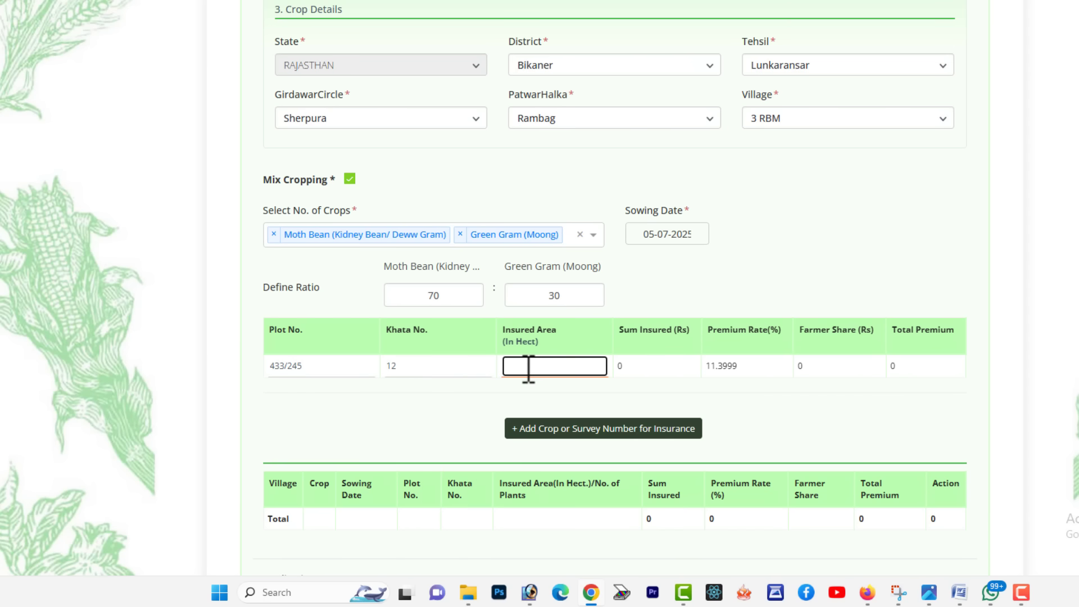
text(3.16)
click(621, 391)
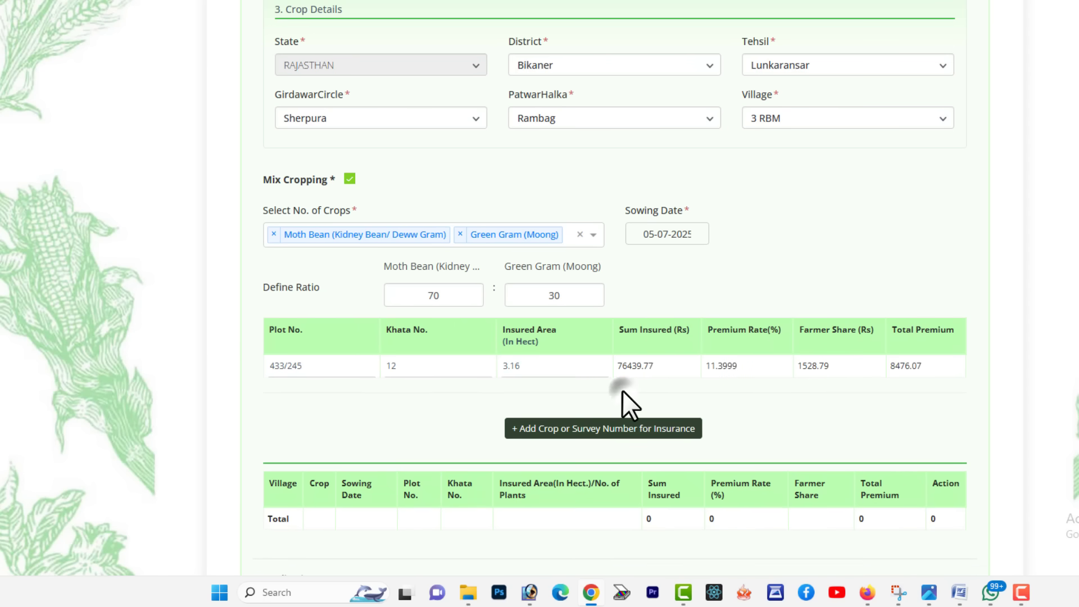
Add the Moth Bean–Green Gram 70:30 row to the insured crop table
click(617, 431)
scroll(622, 443, down, 3)
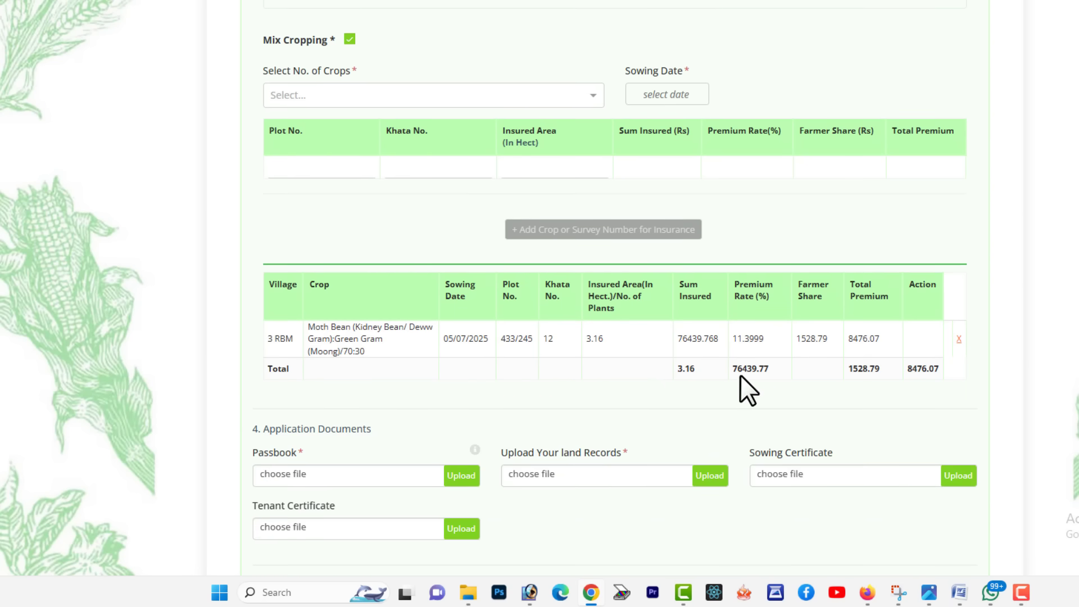
click(348, 39)
Add a Guar row sown 05-07-2025 on plot 436/245, khata 12, with 1.2 hectares insured
click(284, 110)
click(294, 167)
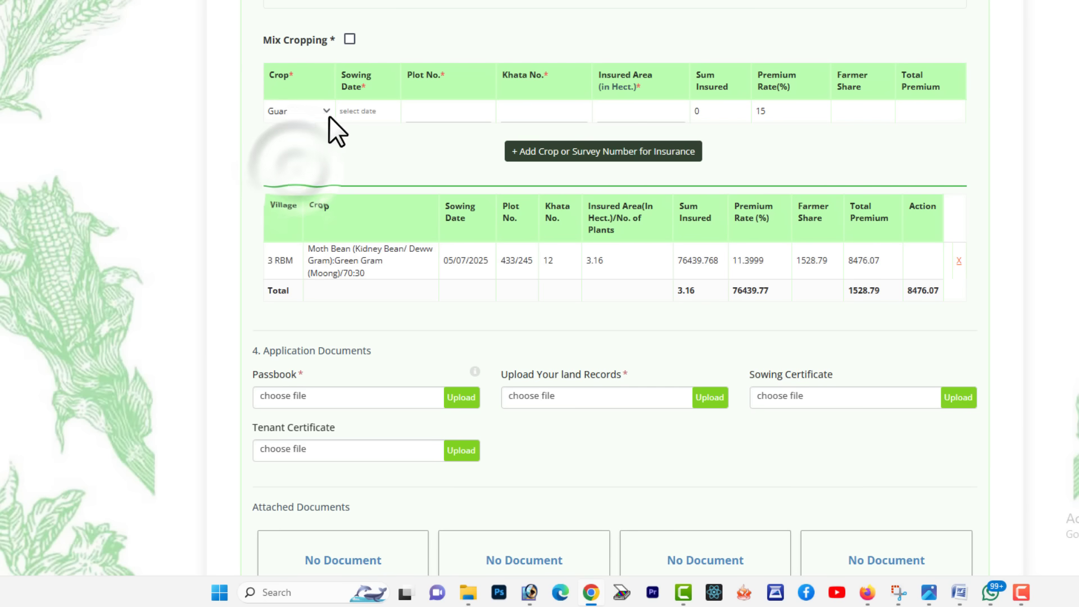
click(352, 111)
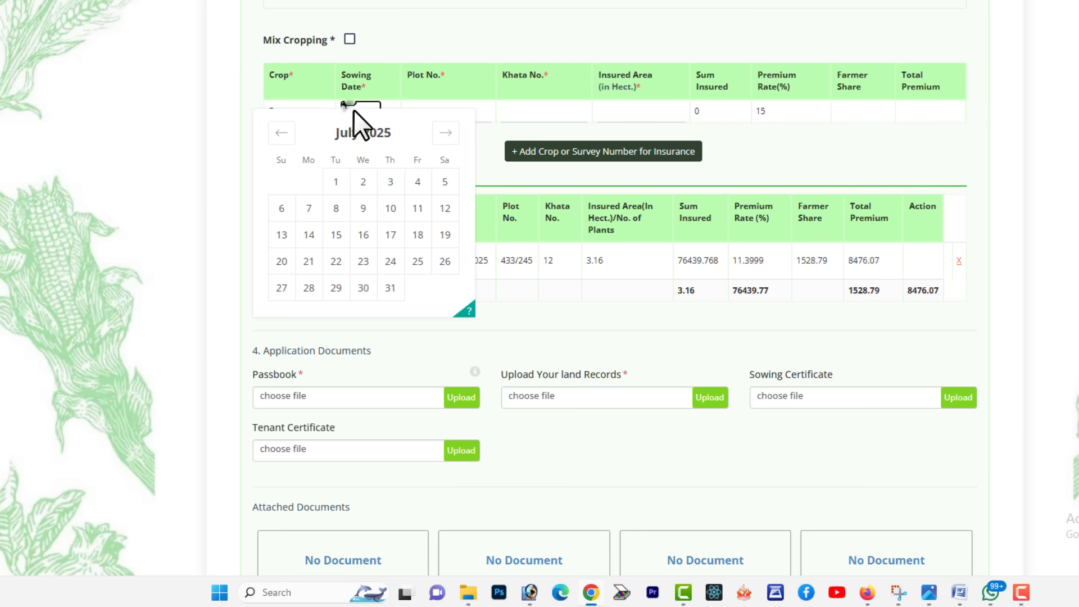
click(445, 181)
click(452, 109)
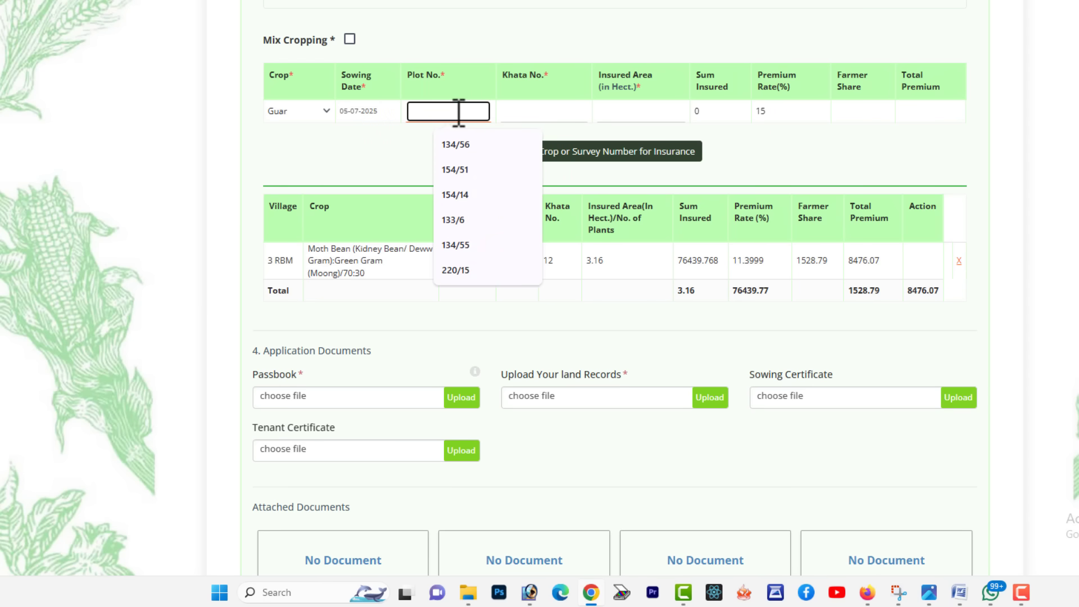
text(436/245)
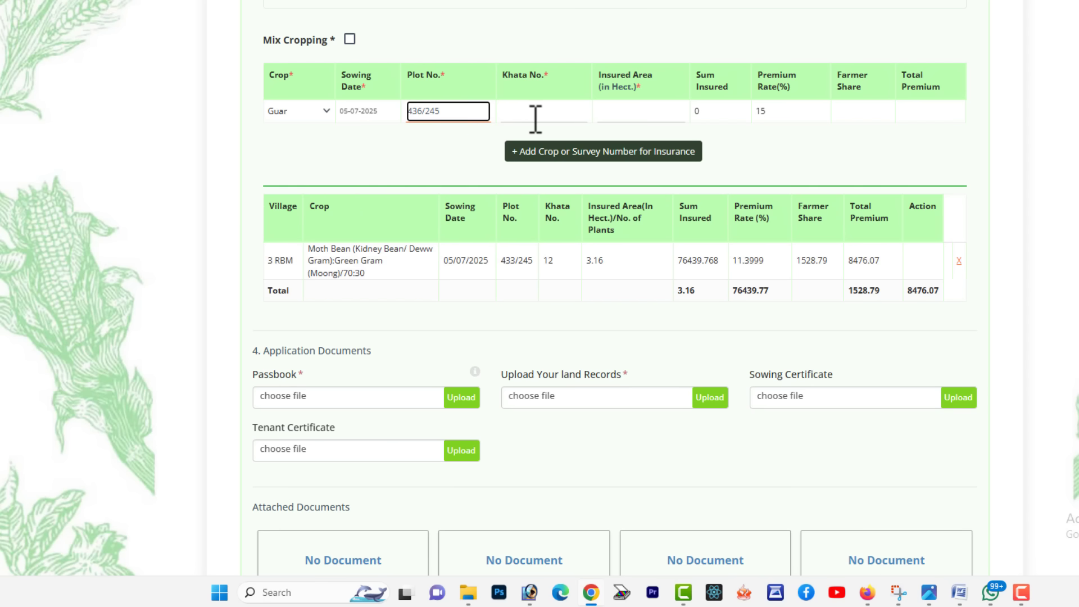
click(535, 115)
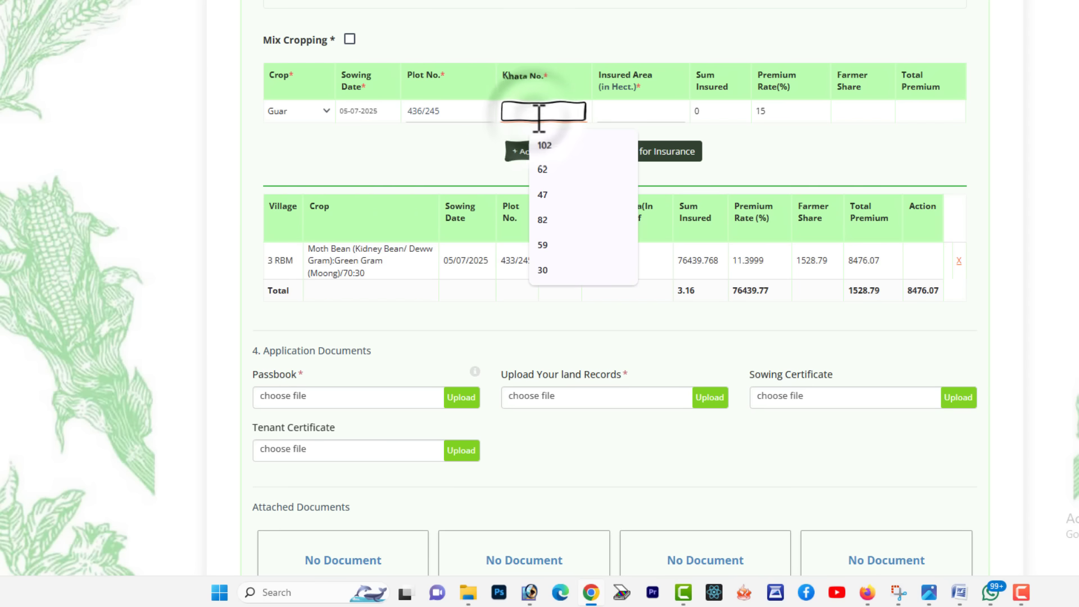
click(628, 106)
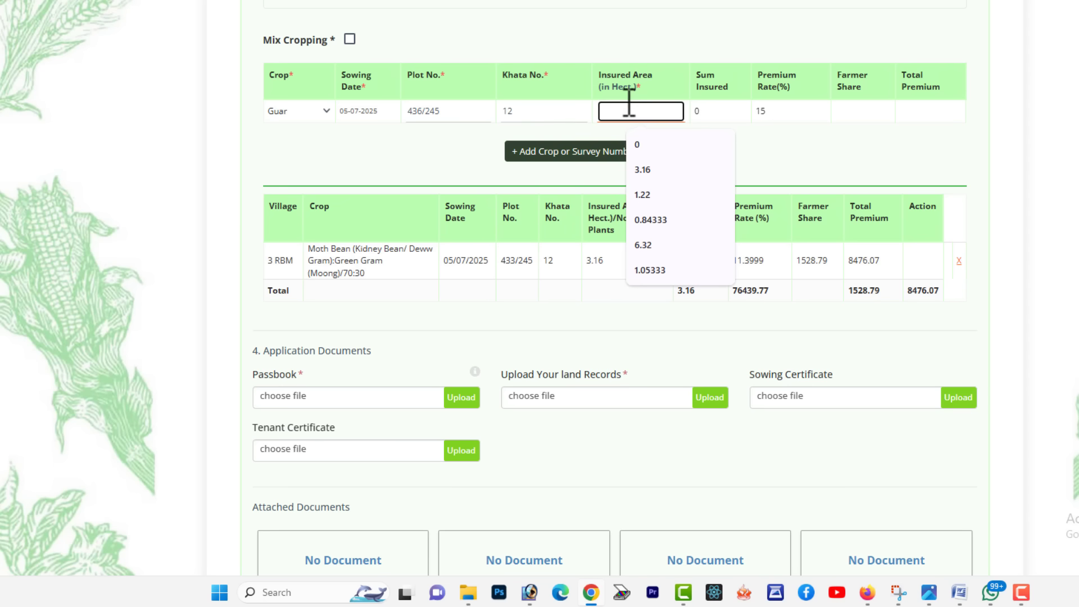
text(1.2)
click(562, 153)
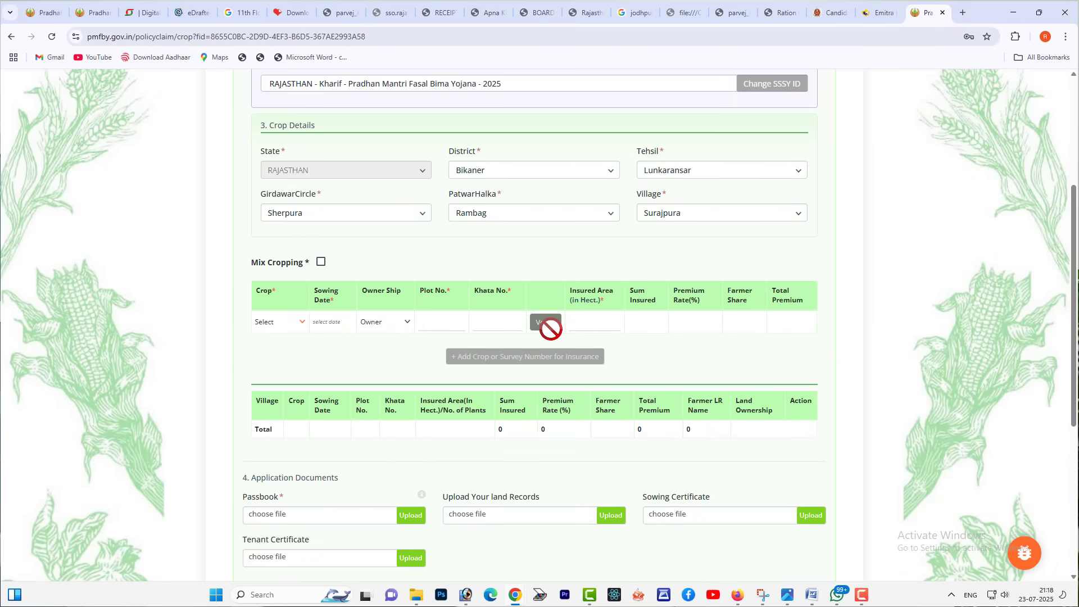
Select Surajpura as the village, correcting an initial pick of 3 RBM
click(659, 212)
click(668, 272)
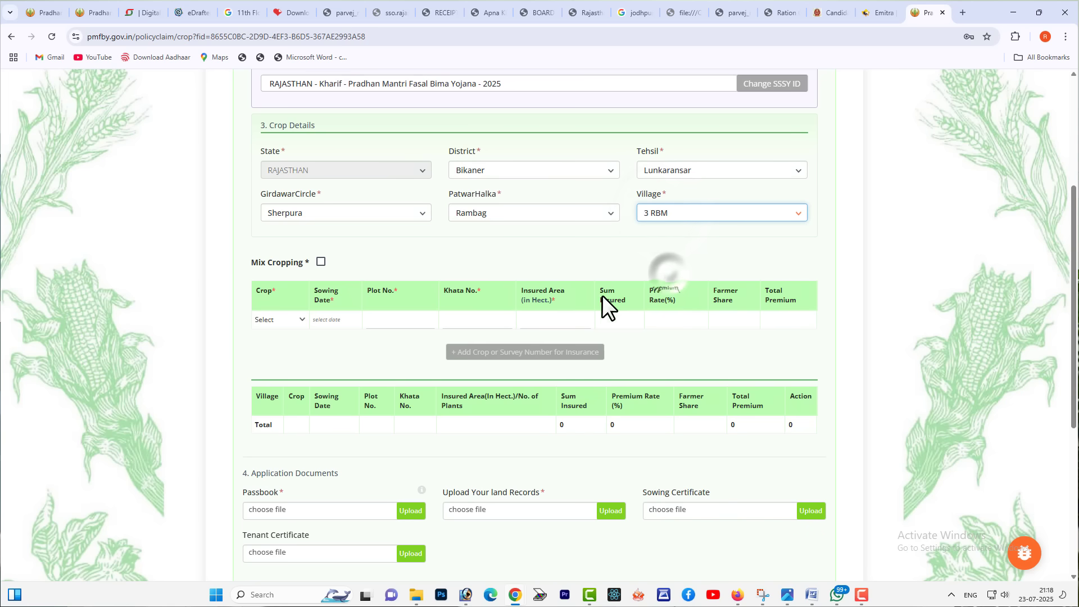
click(663, 218)
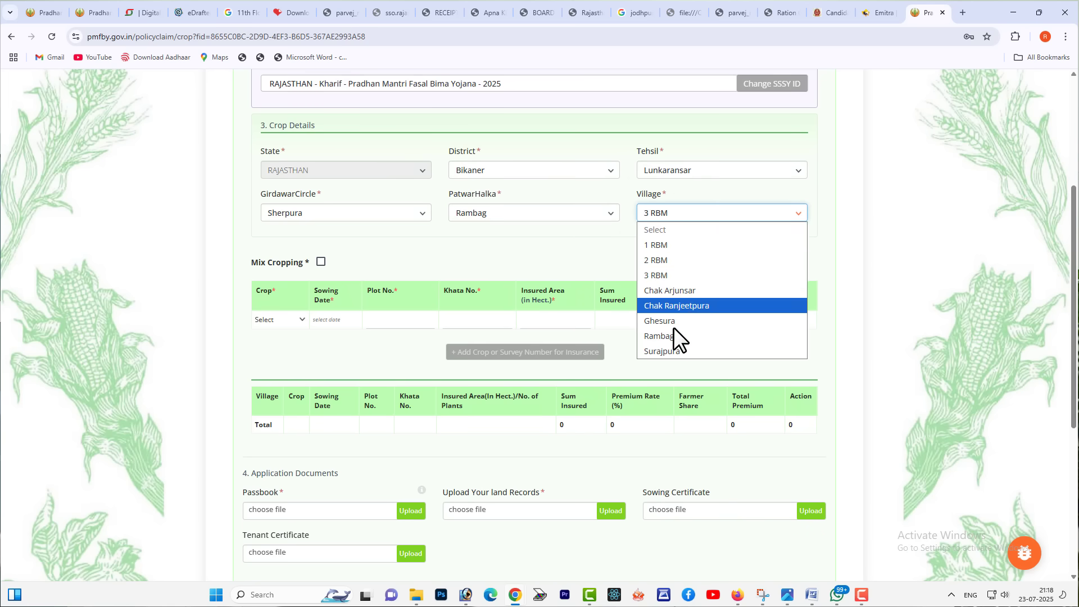
click(680, 351)
Enter Guar sown 05-07-2025 on plot 107, khata 47, and verify it against the land record
click(262, 322)
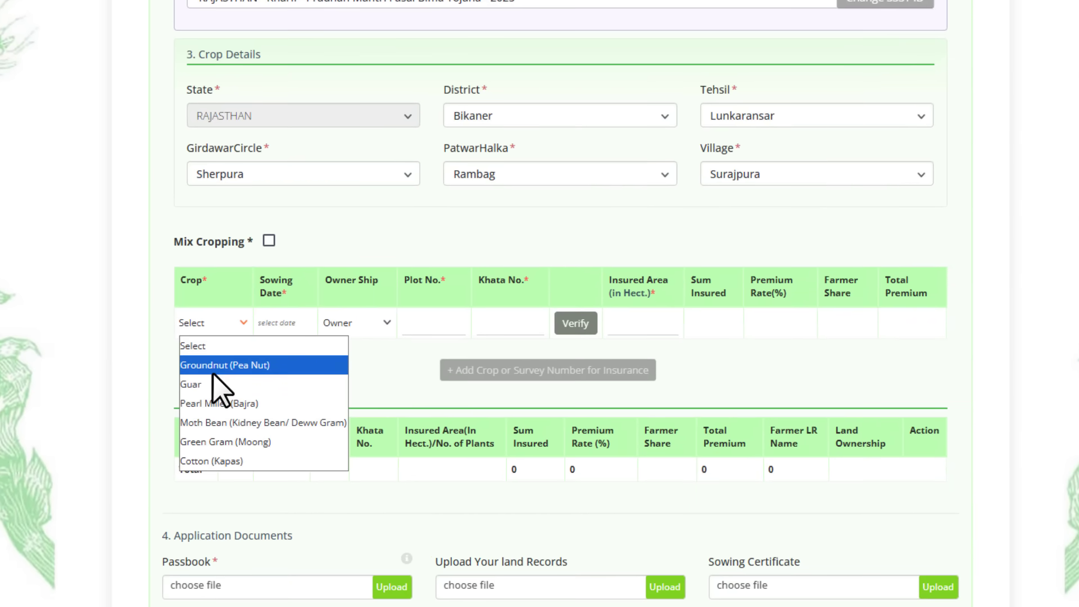
click(209, 385)
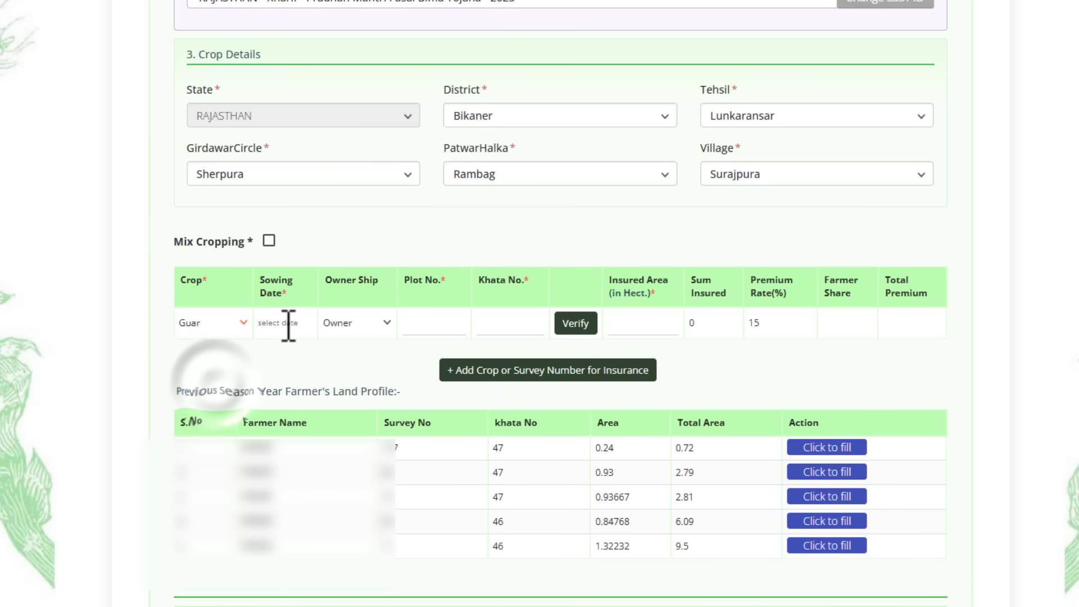
click(285, 321)
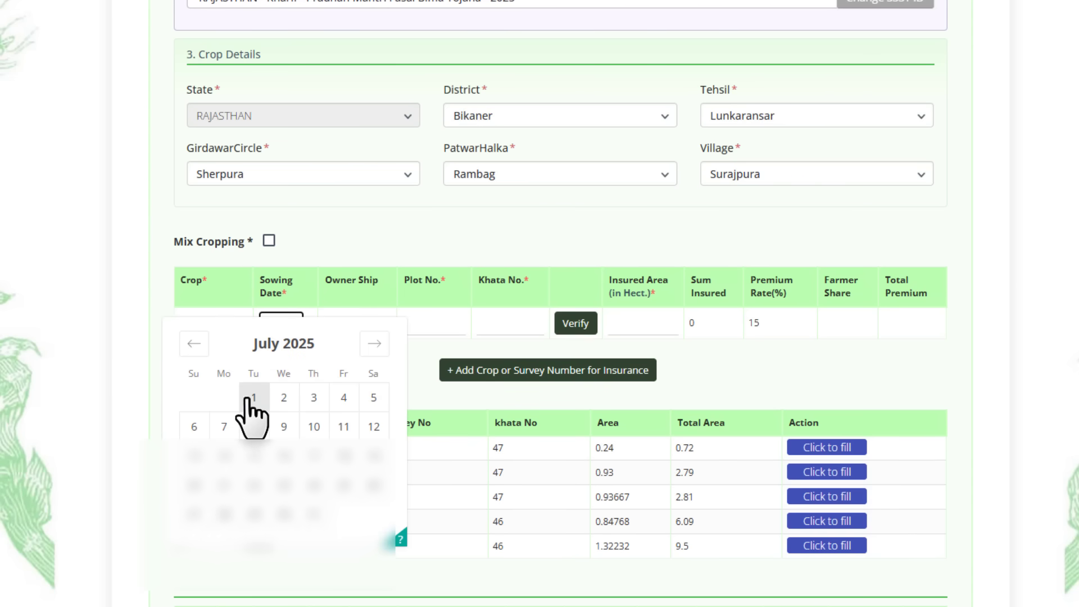
click(373, 399)
click(418, 321)
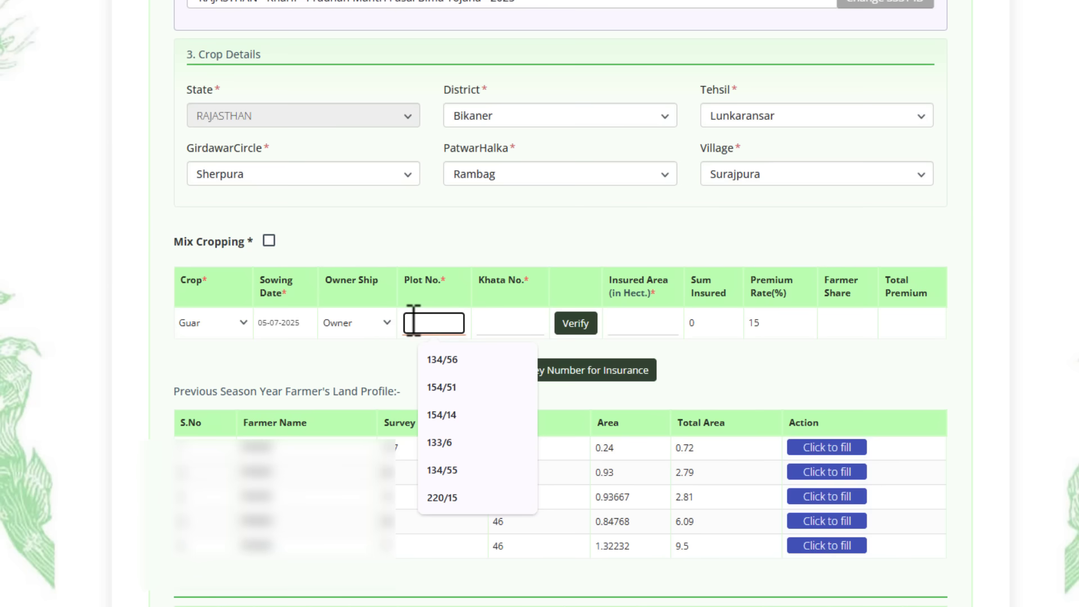
text(107)
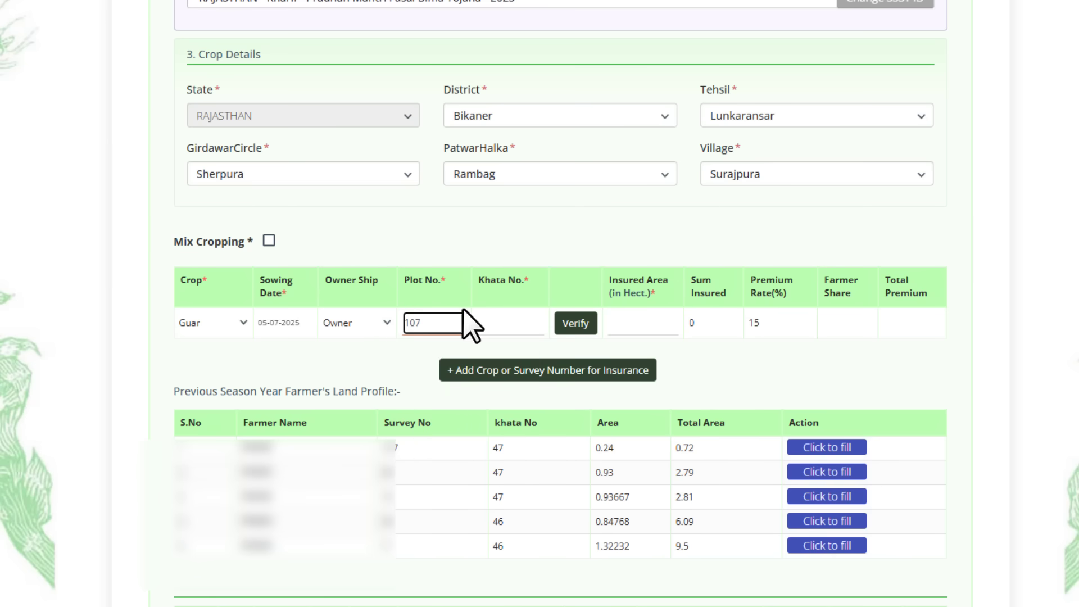
click(521, 321)
text(47)
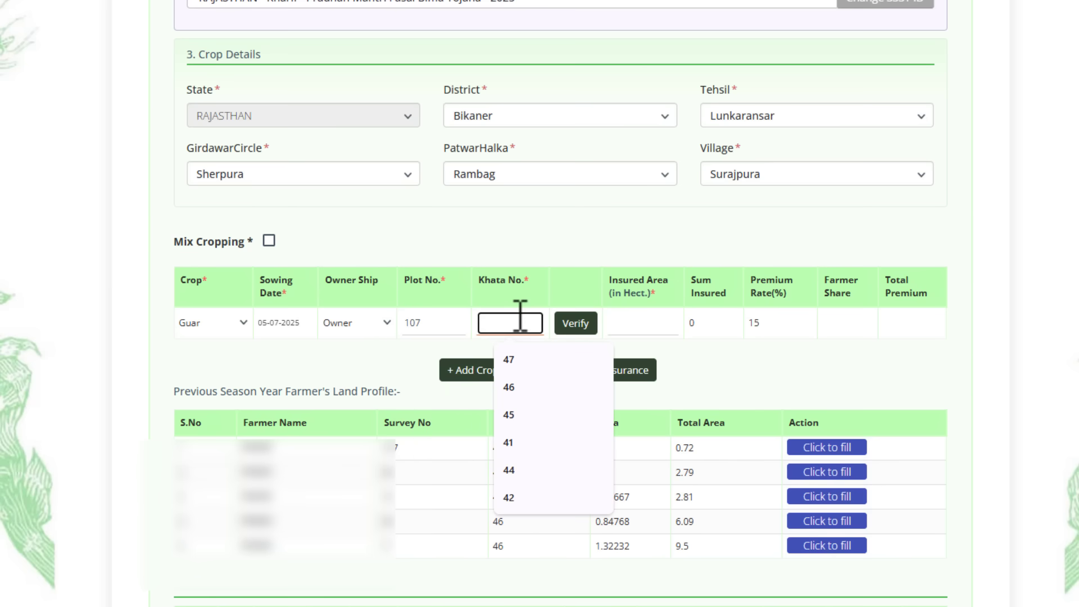
click(576, 323)
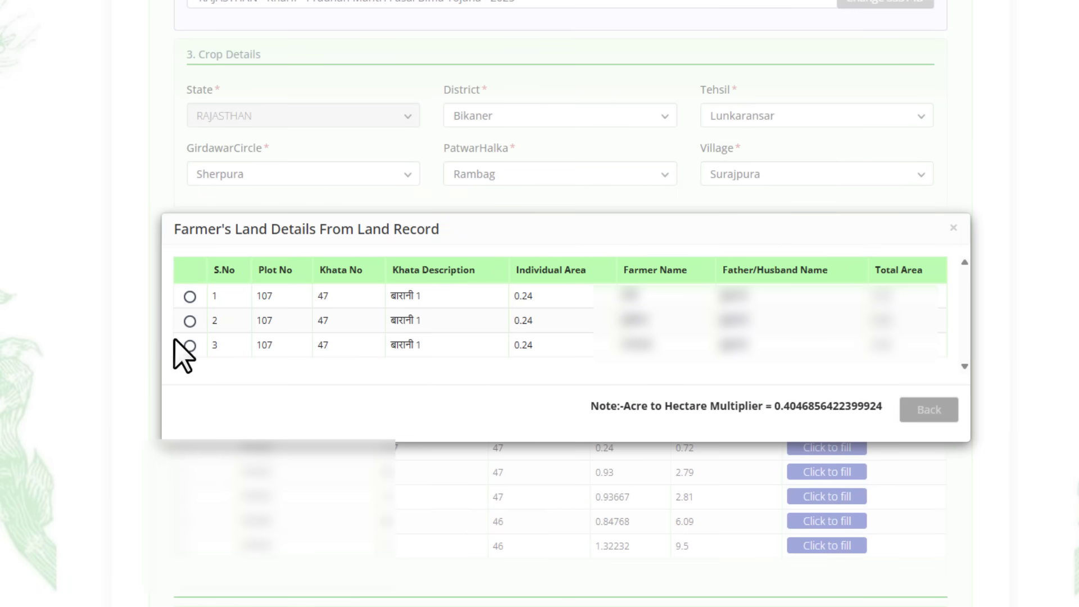
Choose the third khata-47 land record (0.24 ha), check prior insurance, submit it, and add the Guar row
click(189, 345)
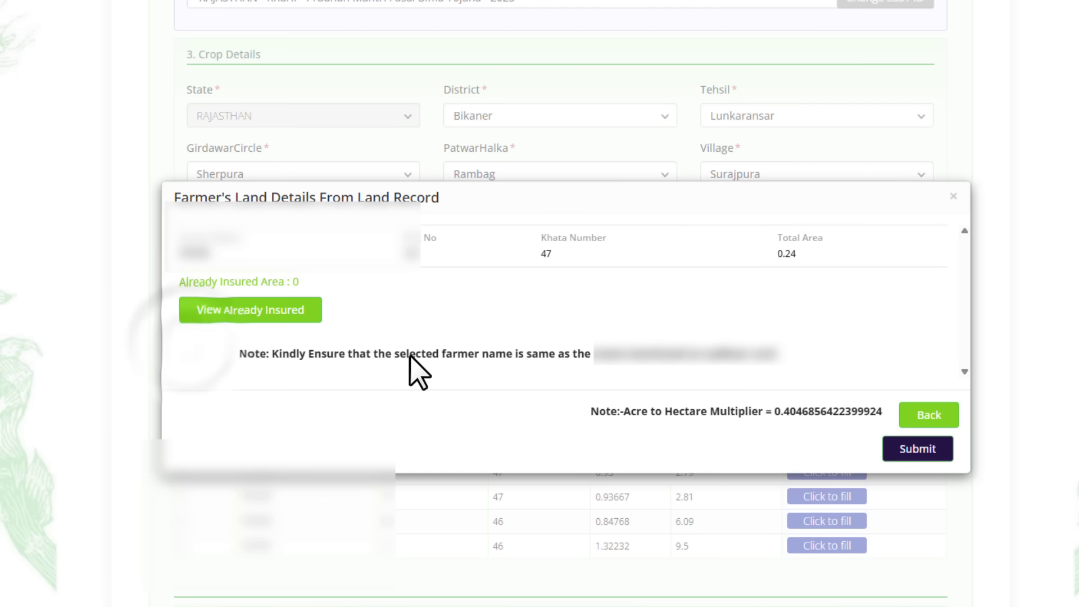
click(220, 309)
scroll(427, 343, down, 1)
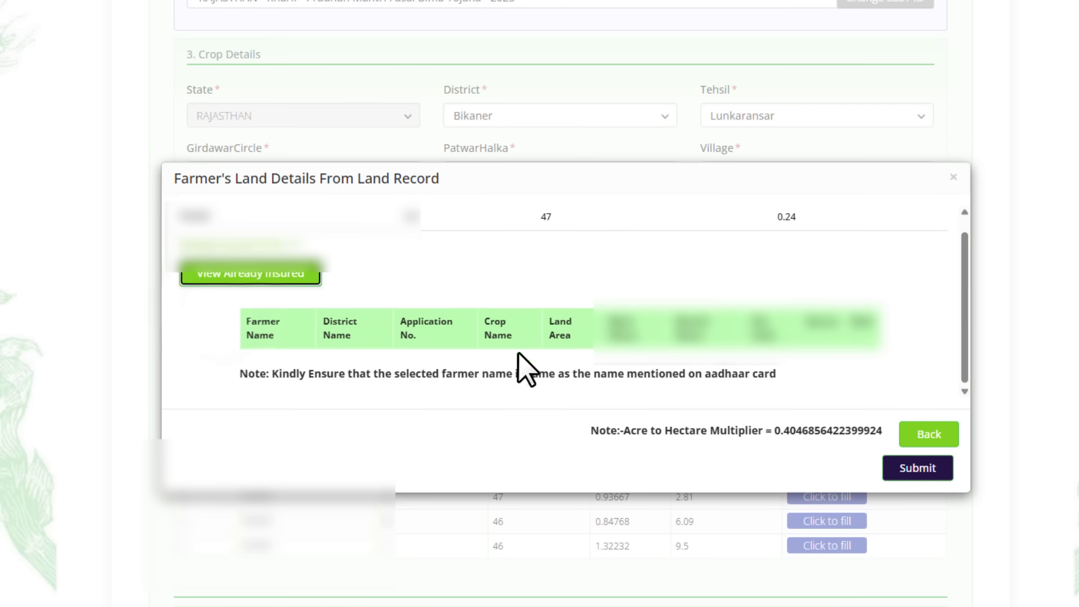
click(910, 475)
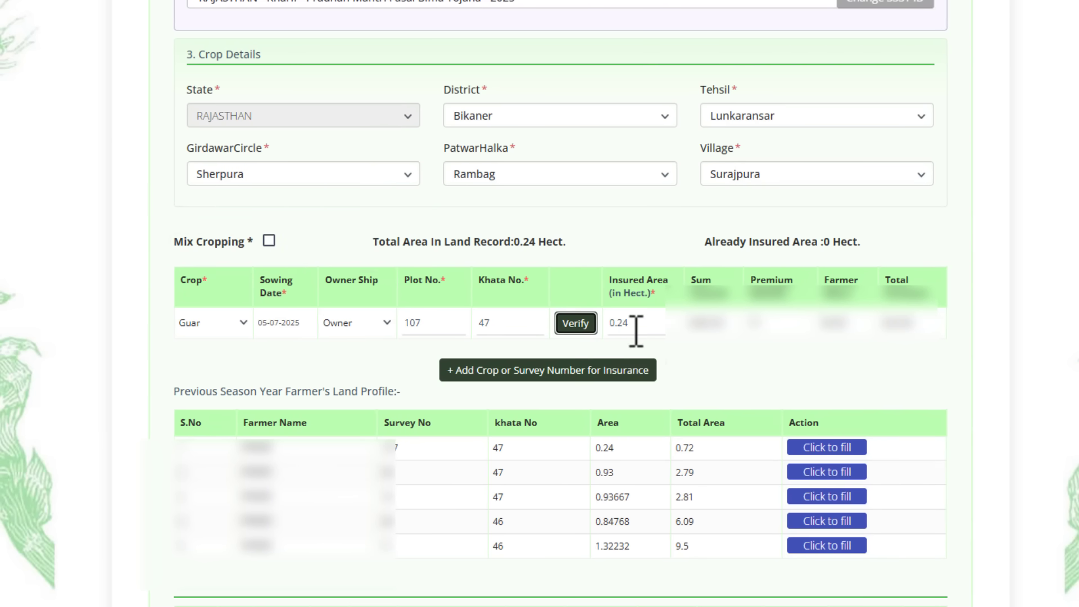
click(572, 368)
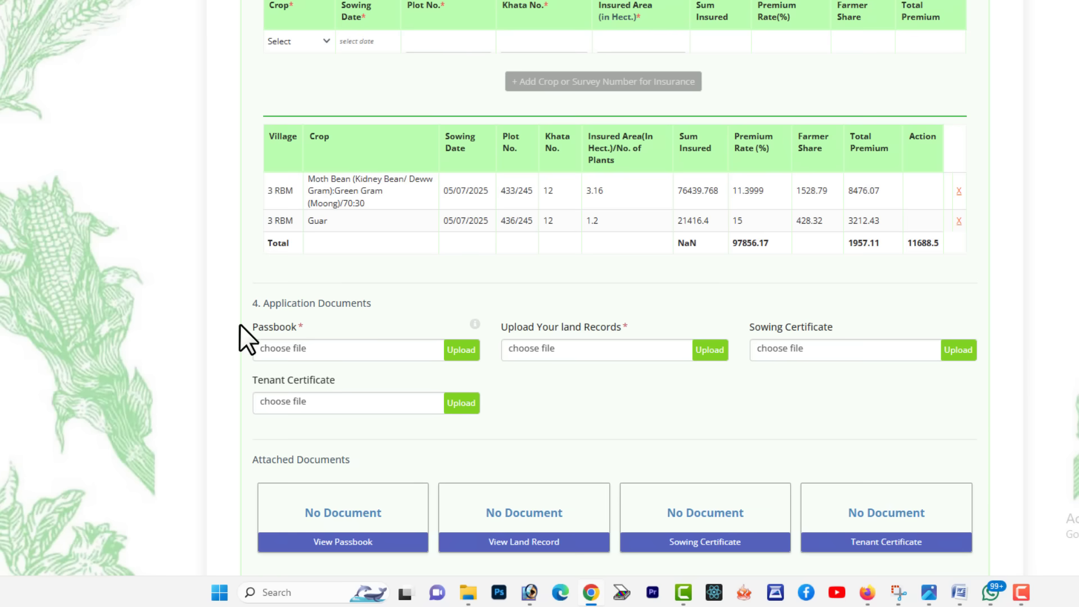
Highlight the Passbook, land records and Sowing Certificate requirements, then switch to the Word declaration form
drag(256, 327, 298, 328)
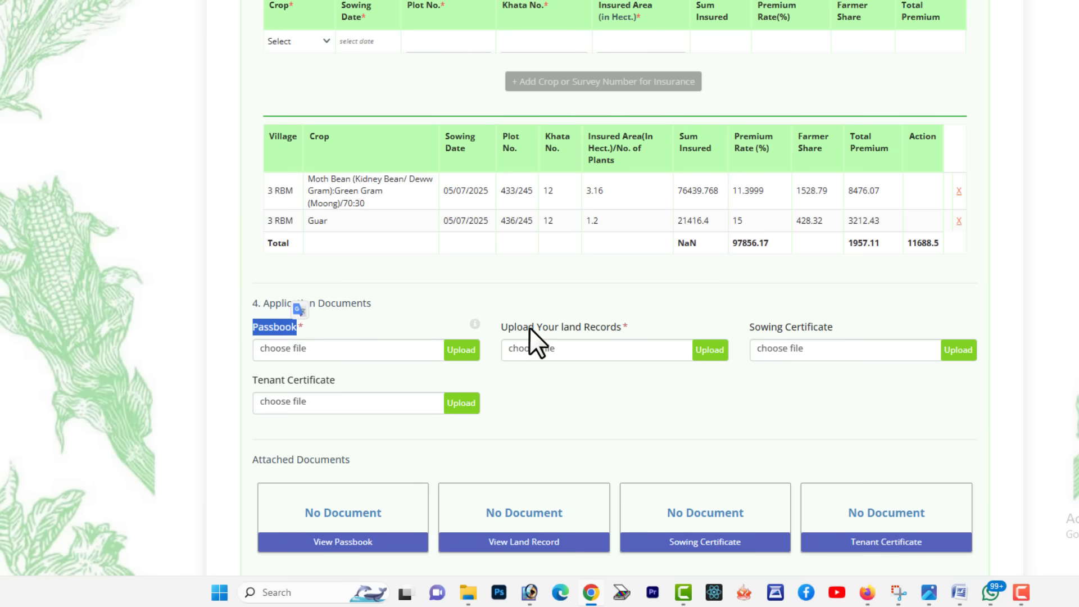
drag(514, 327, 635, 327)
click(599, 382)
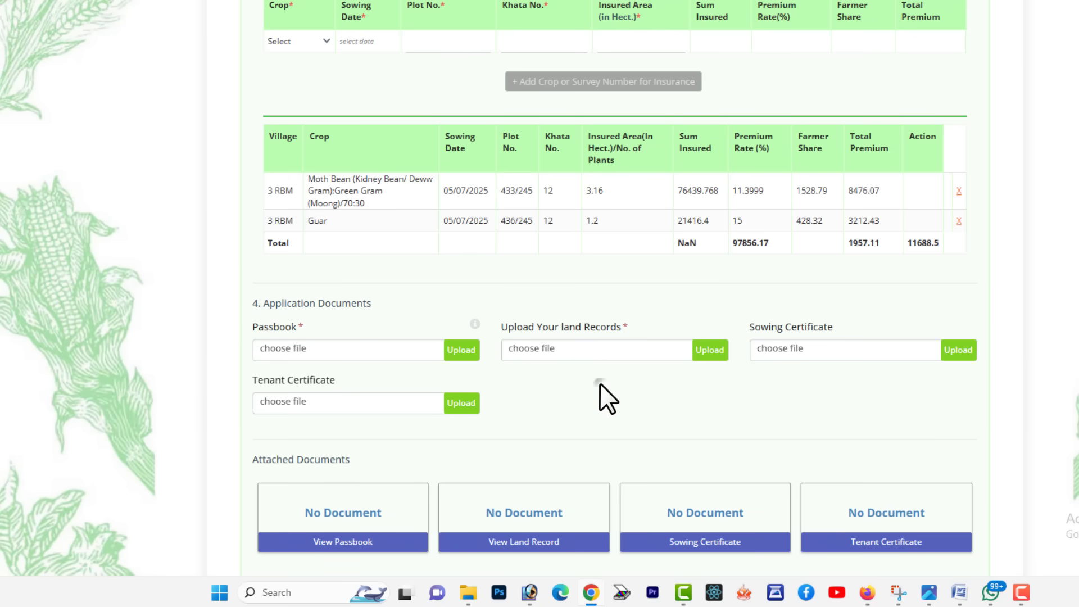
drag(770, 326, 812, 328)
click(777, 391)
click(960, 593)
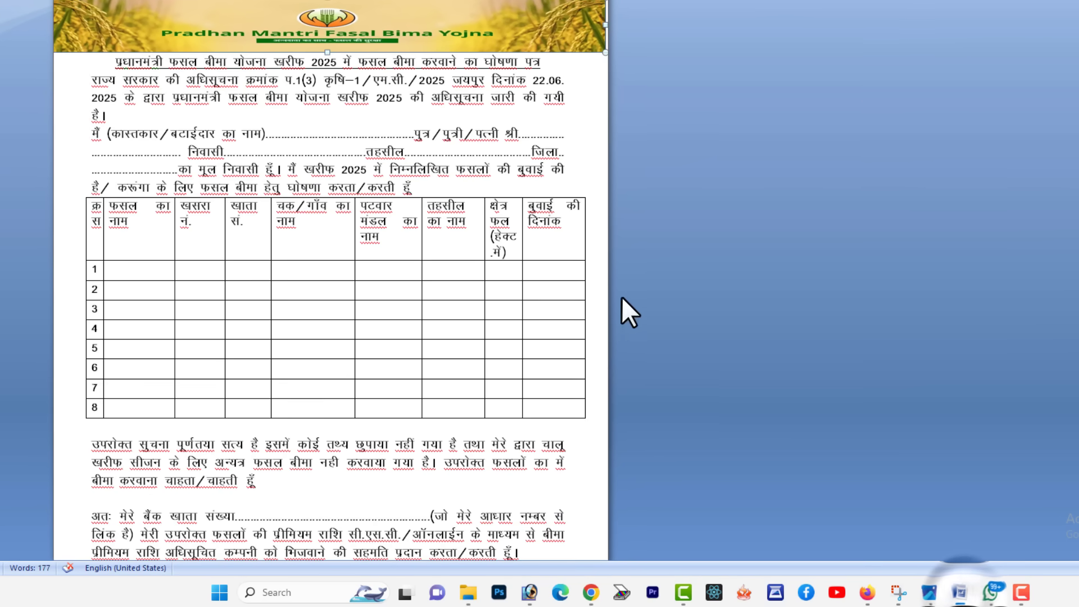